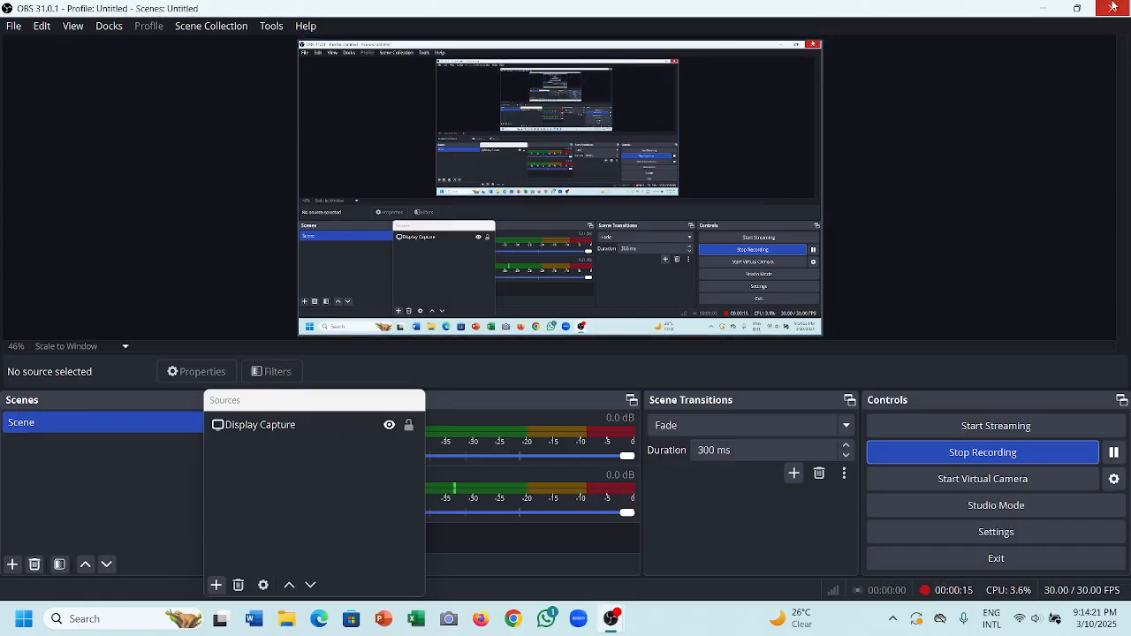
- Minimize the OBS Studio recording window to reveal the desktop
click(1044, 9)
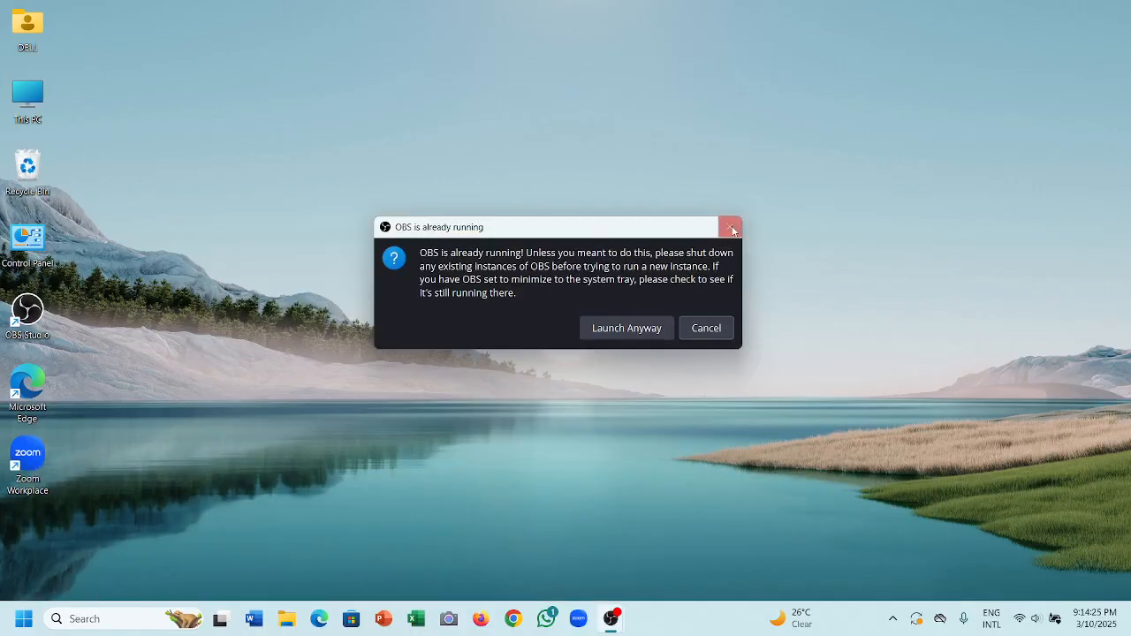
- Dismiss the OBS warning and load Facebook in Chrome under the Person 1 profile
click(730, 227)
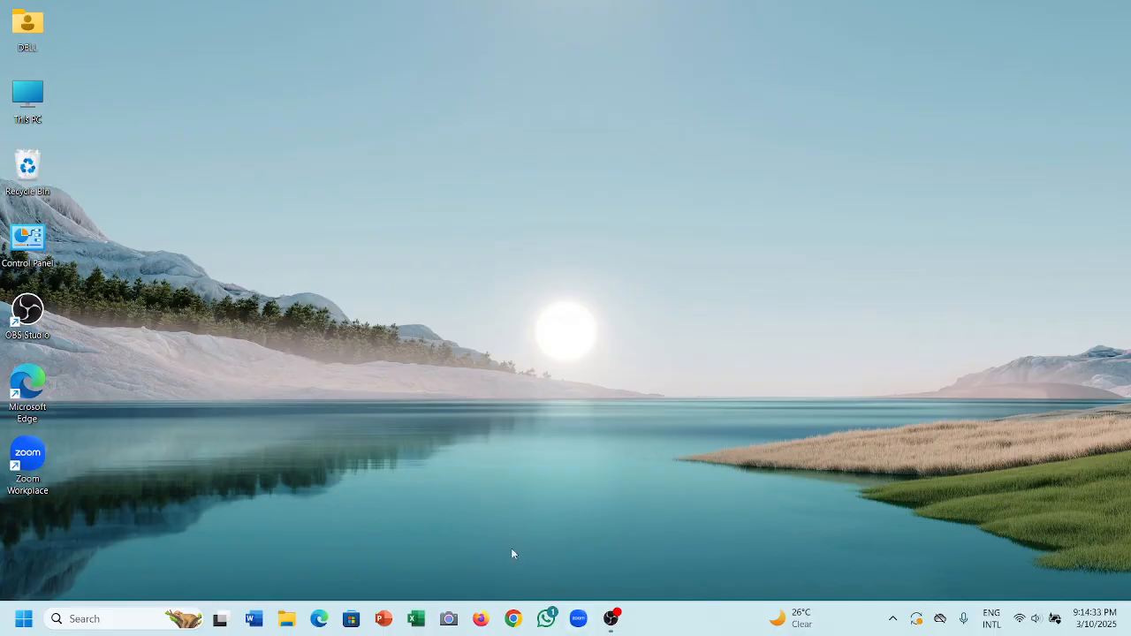
click(502, 622)
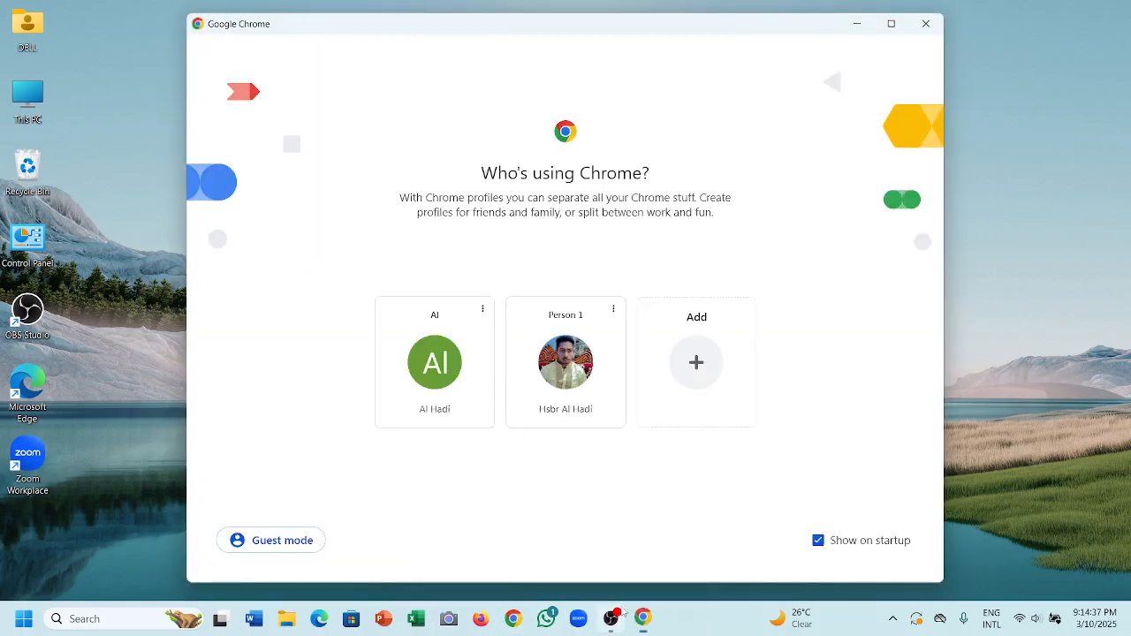
click(567, 375)
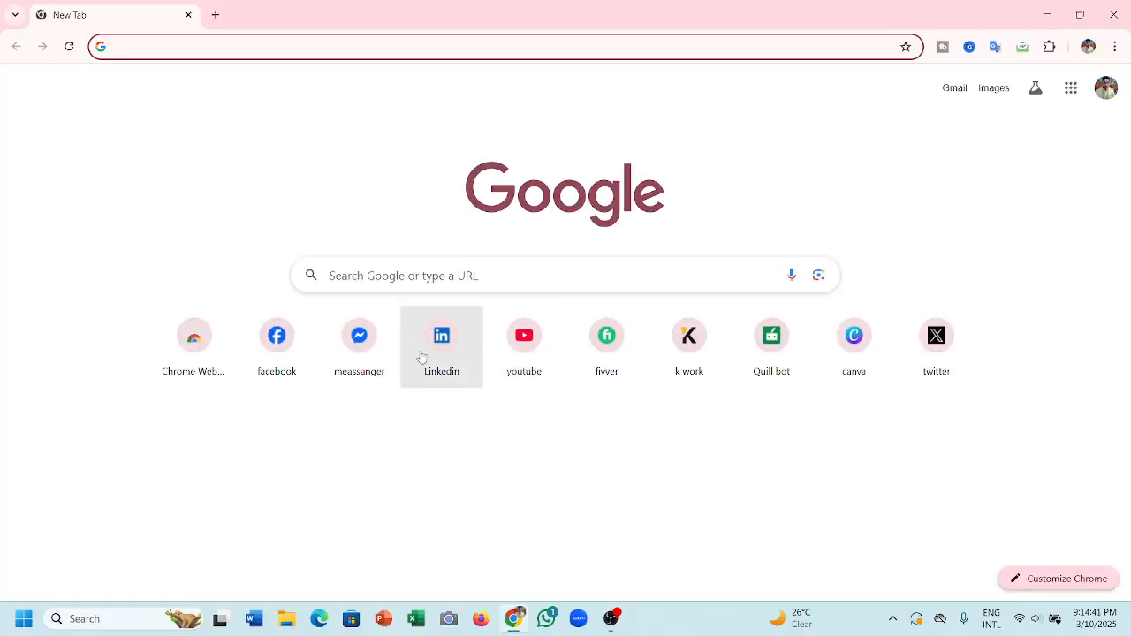
click(279, 370)
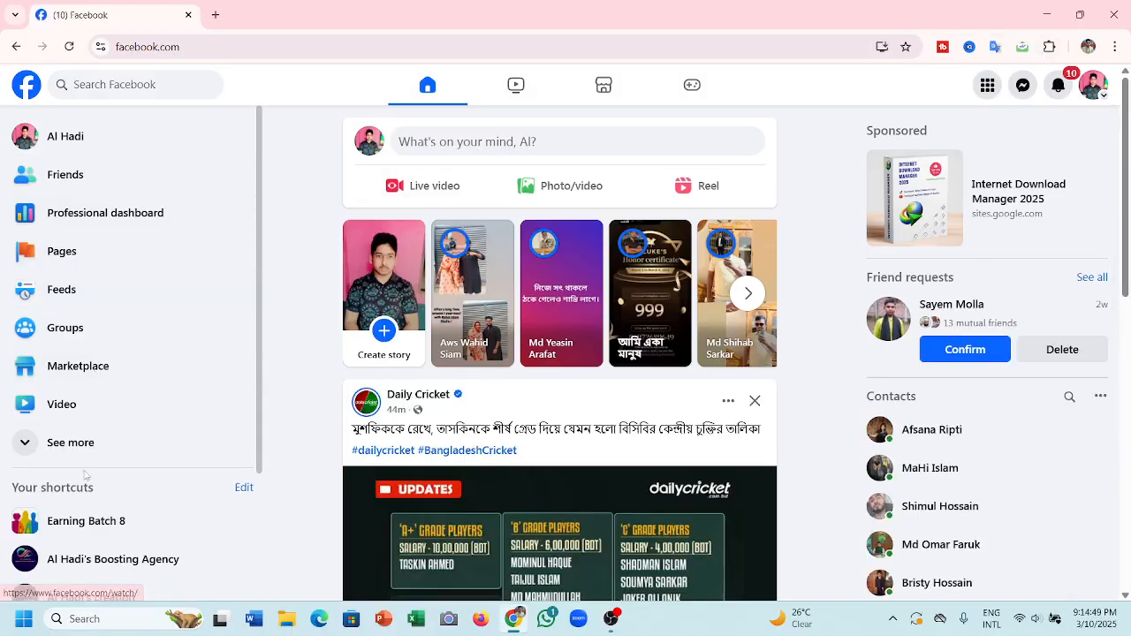
- Start a new Public Page from the Pages section and reach the Create a Page form
click(65, 267)
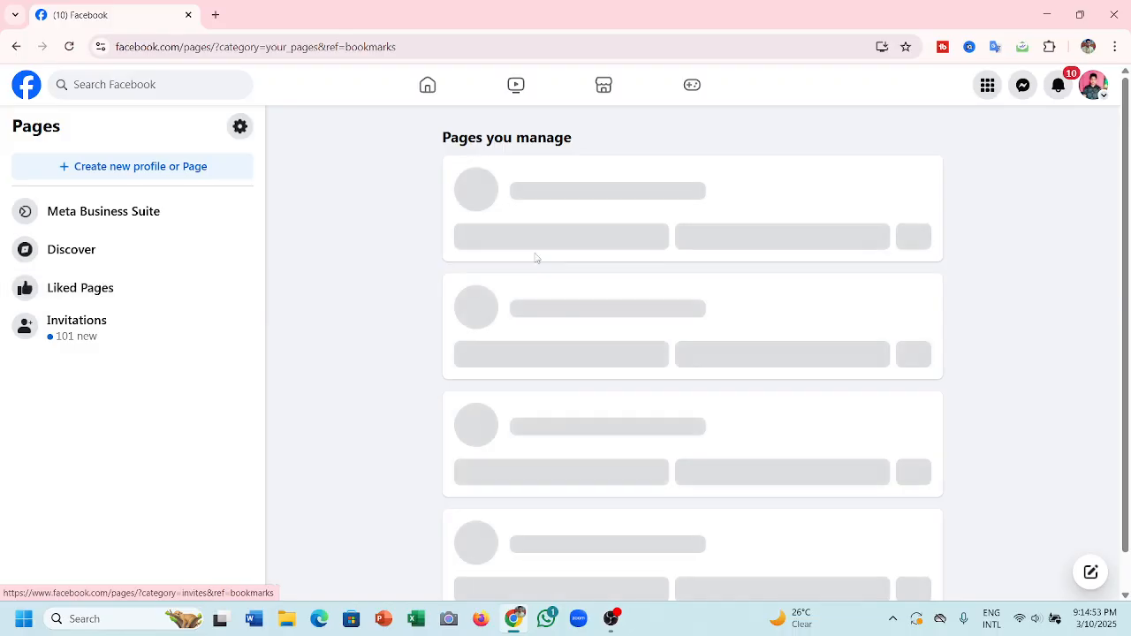
click(99, 176)
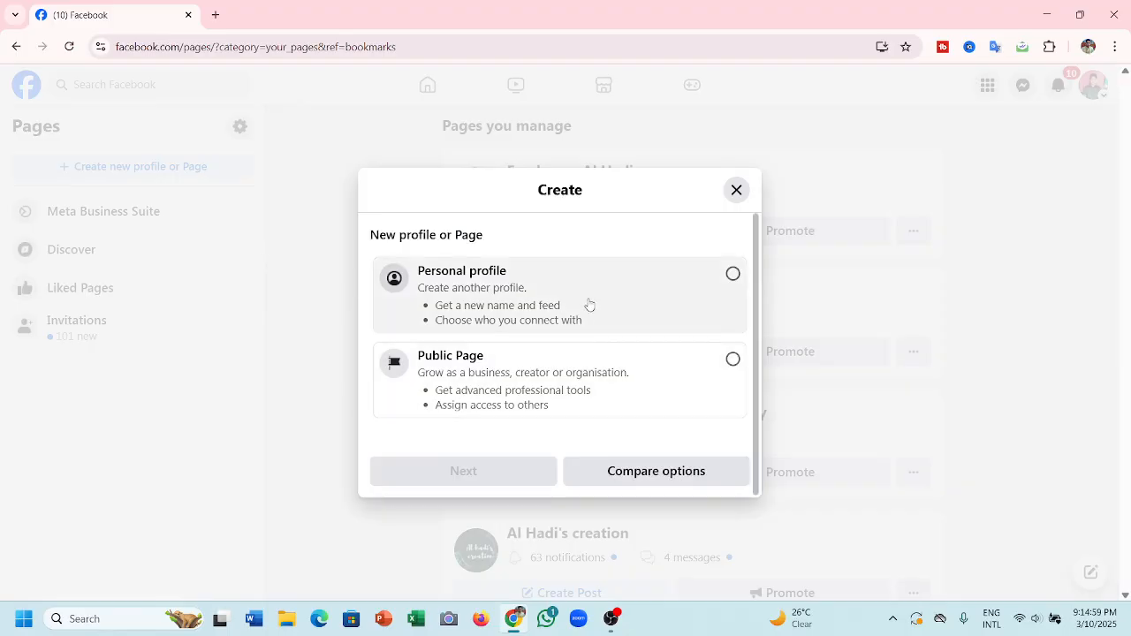
click(570, 374)
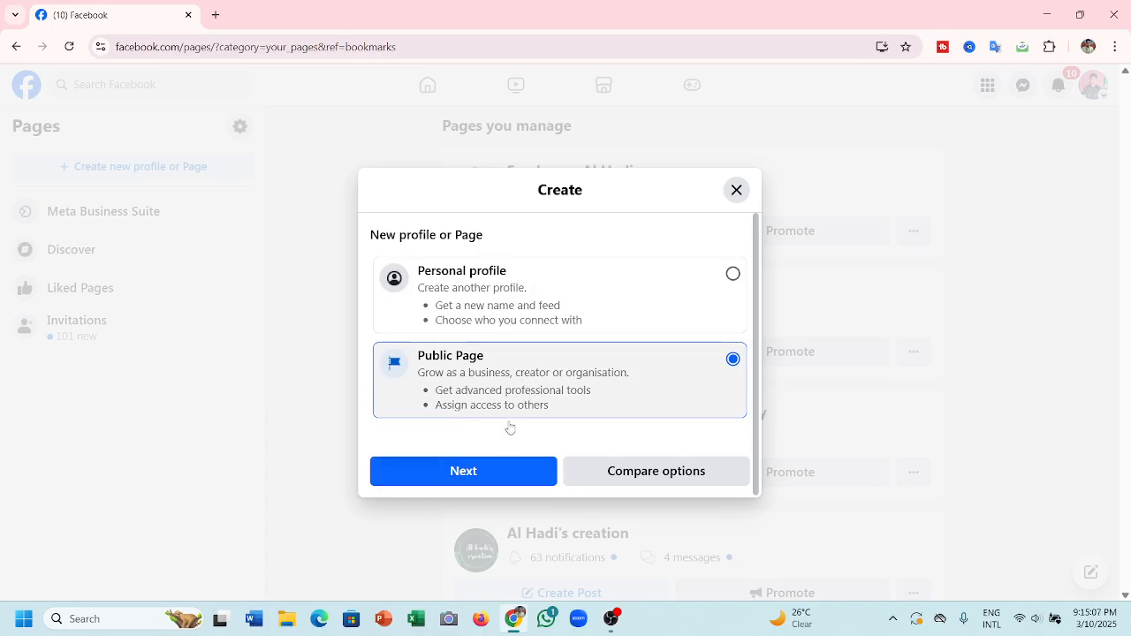
click(478, 474)
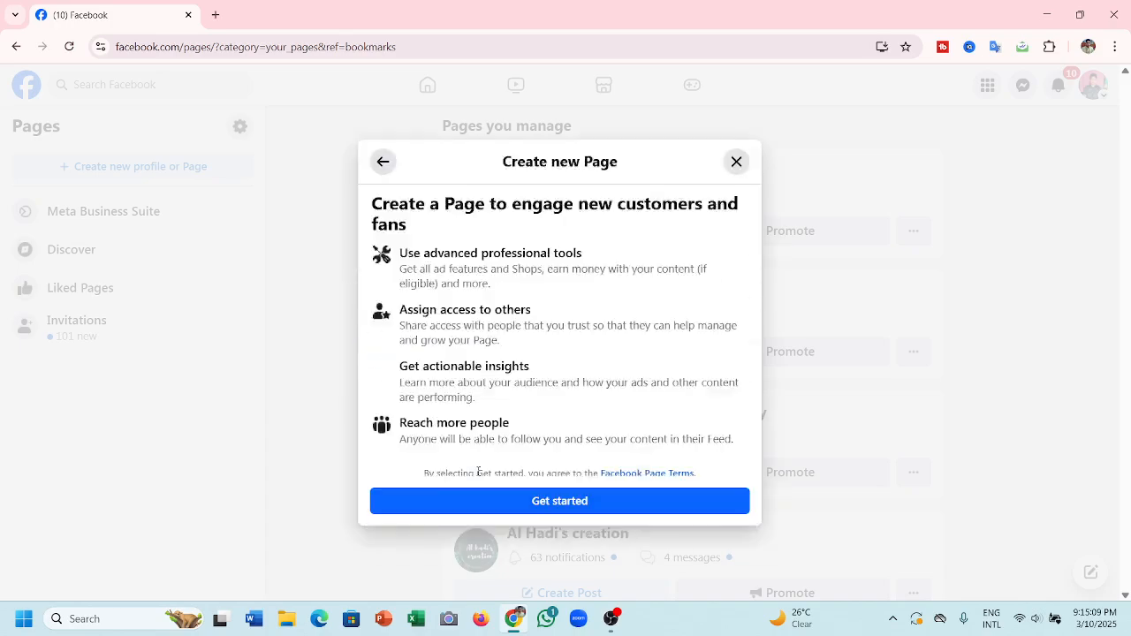
click(535, 539)
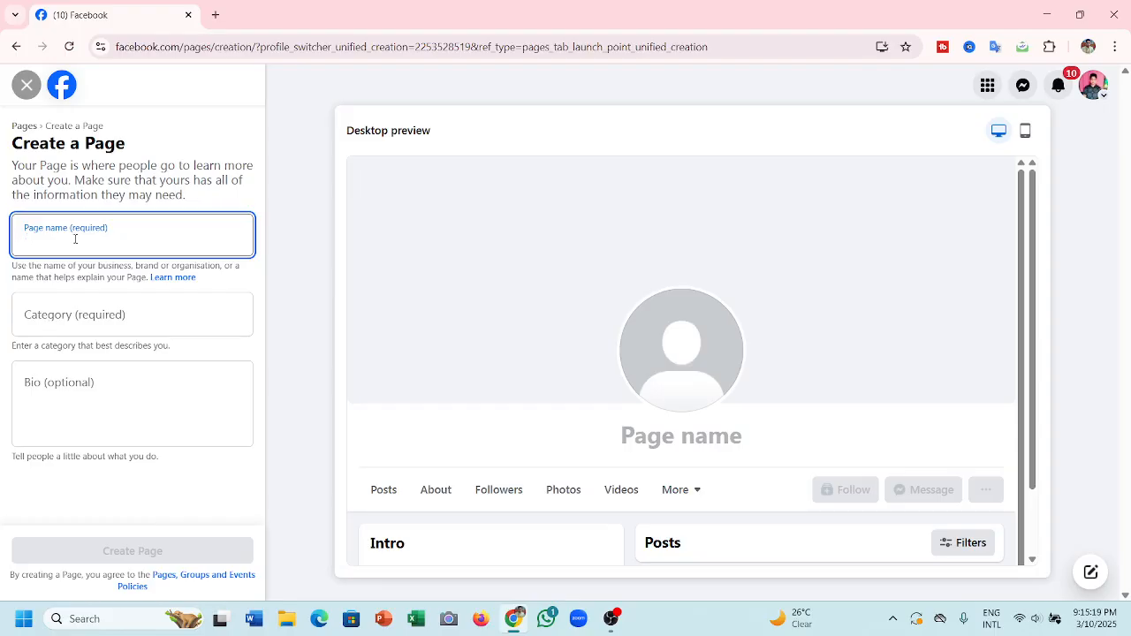
- Name the Page 'Travel by Al hadi' and begin typing 'di' in the Category field
text(t)
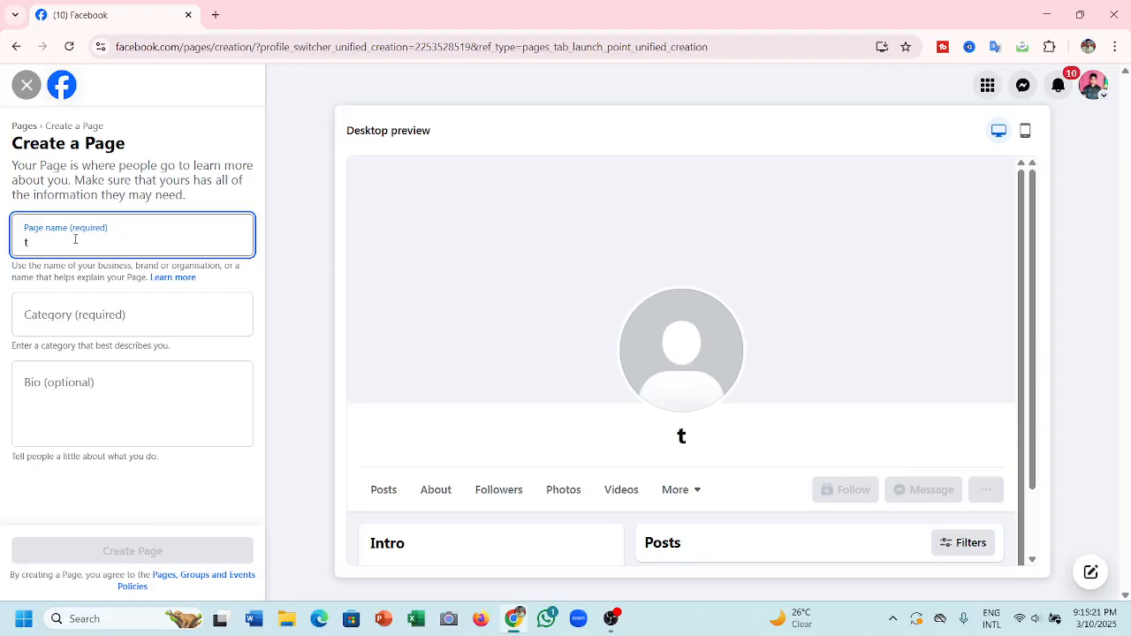
key(BackSpace)
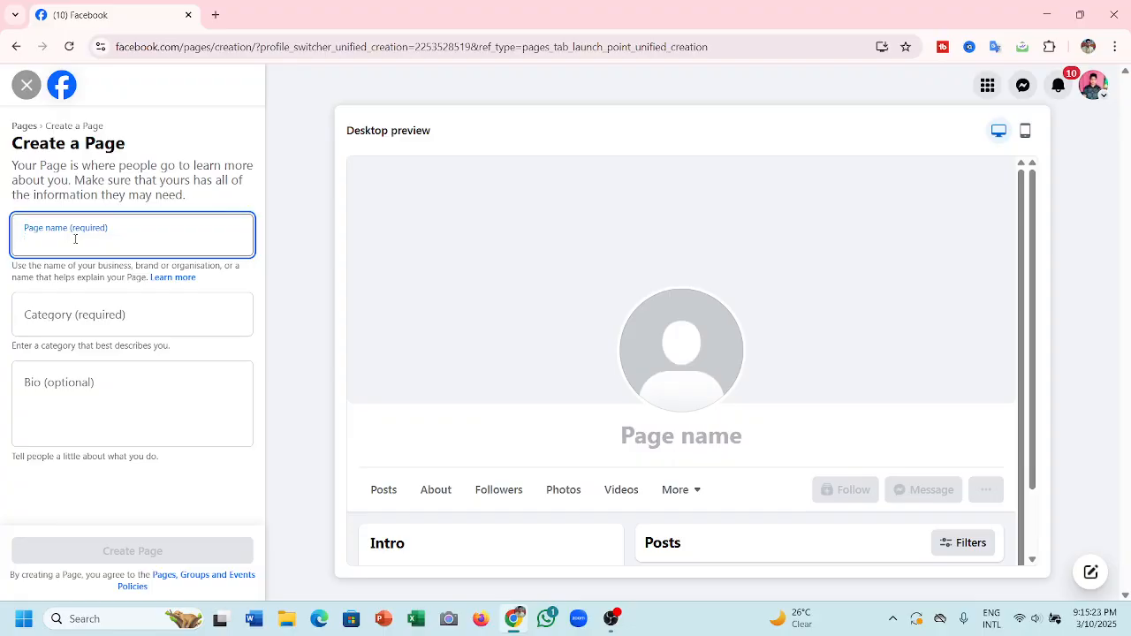
text(Tra)
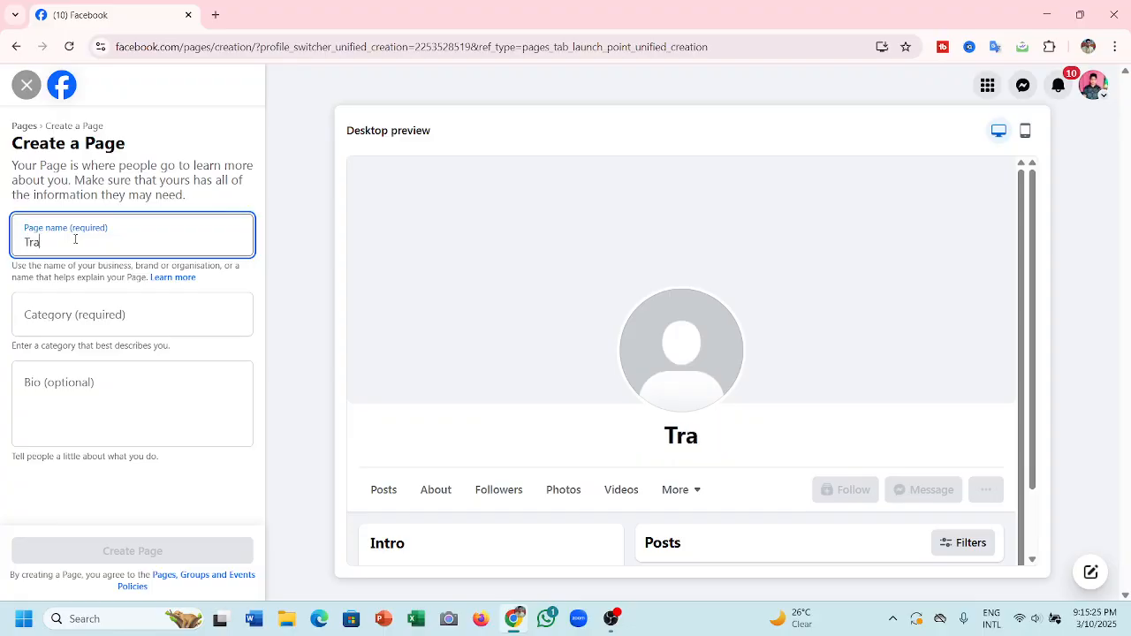
text(bve)
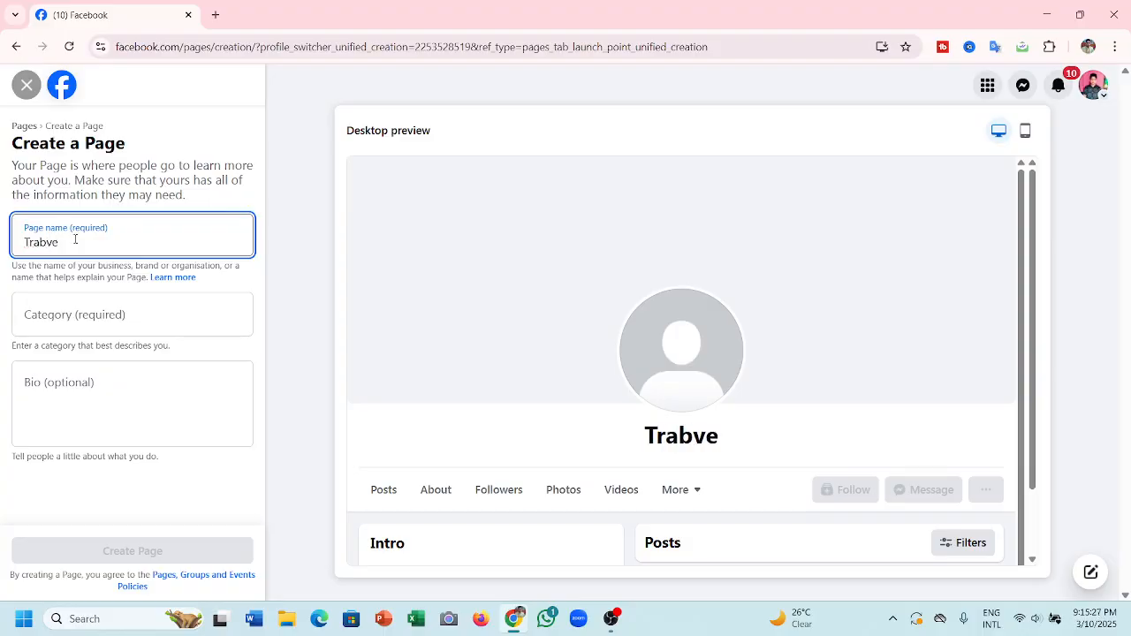
key(BackSpace)
key(BackSpace)
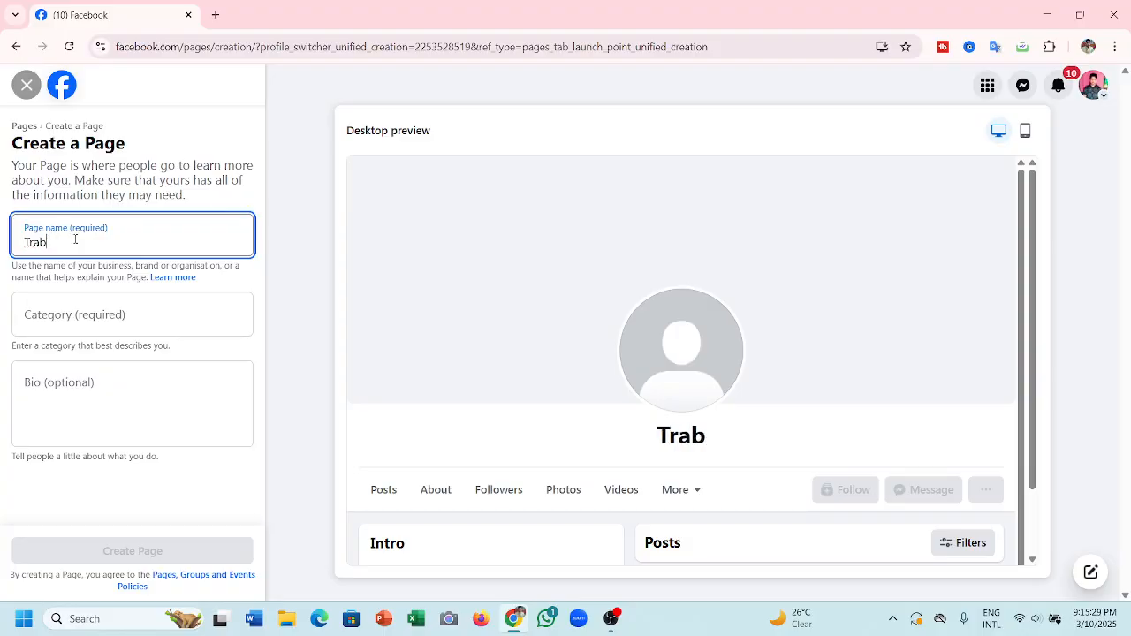
key(BackSpace)
text(vw)
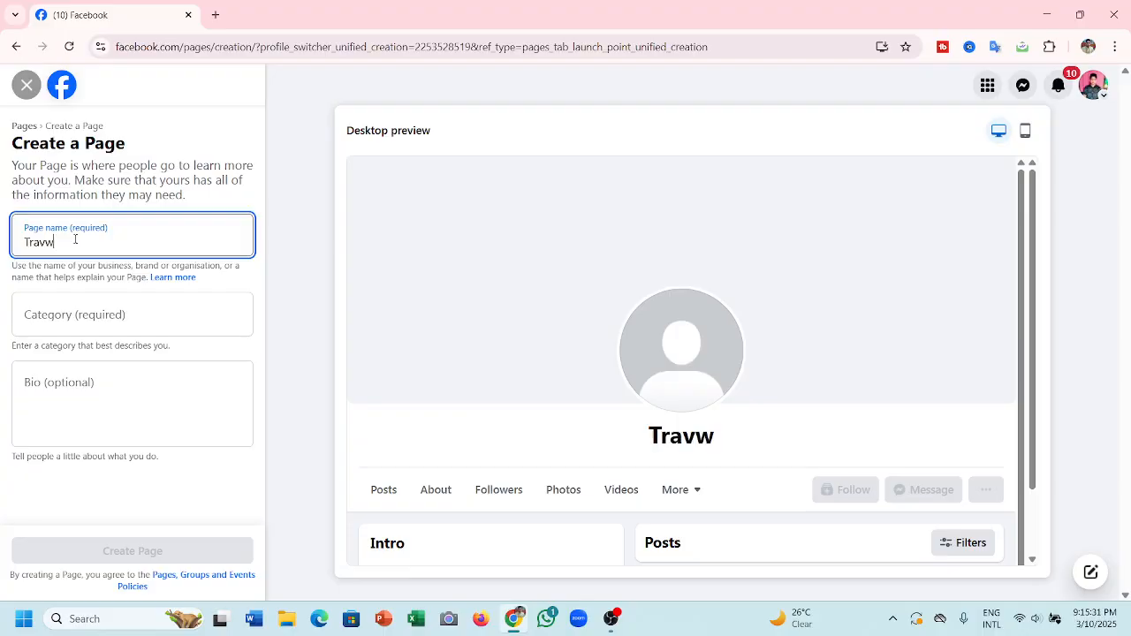
key(BackSpace)
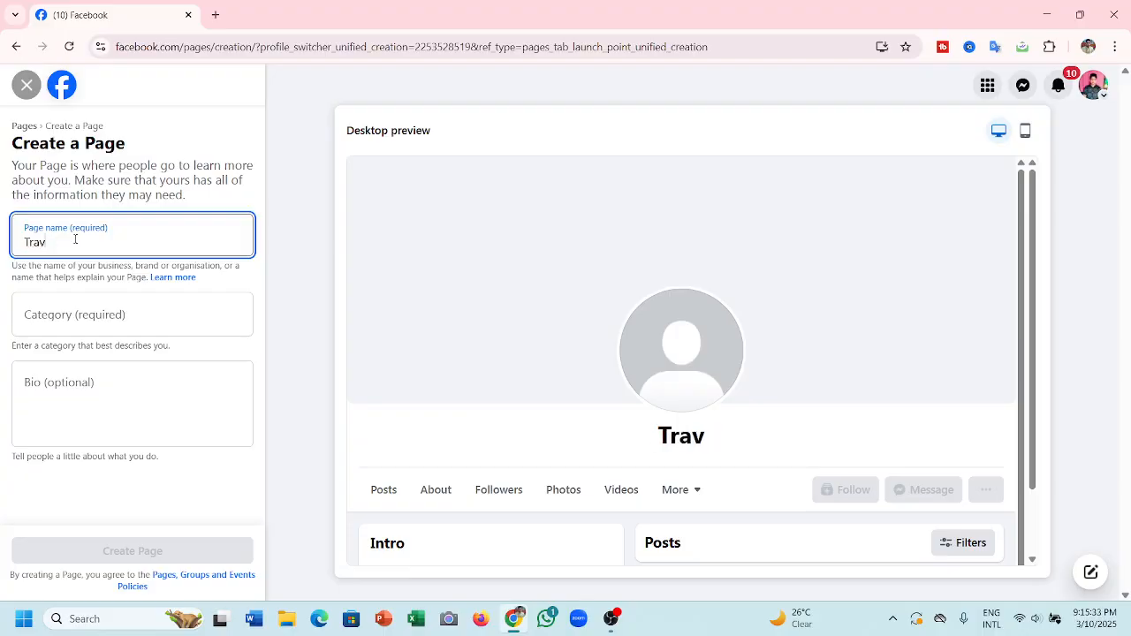
text(el)
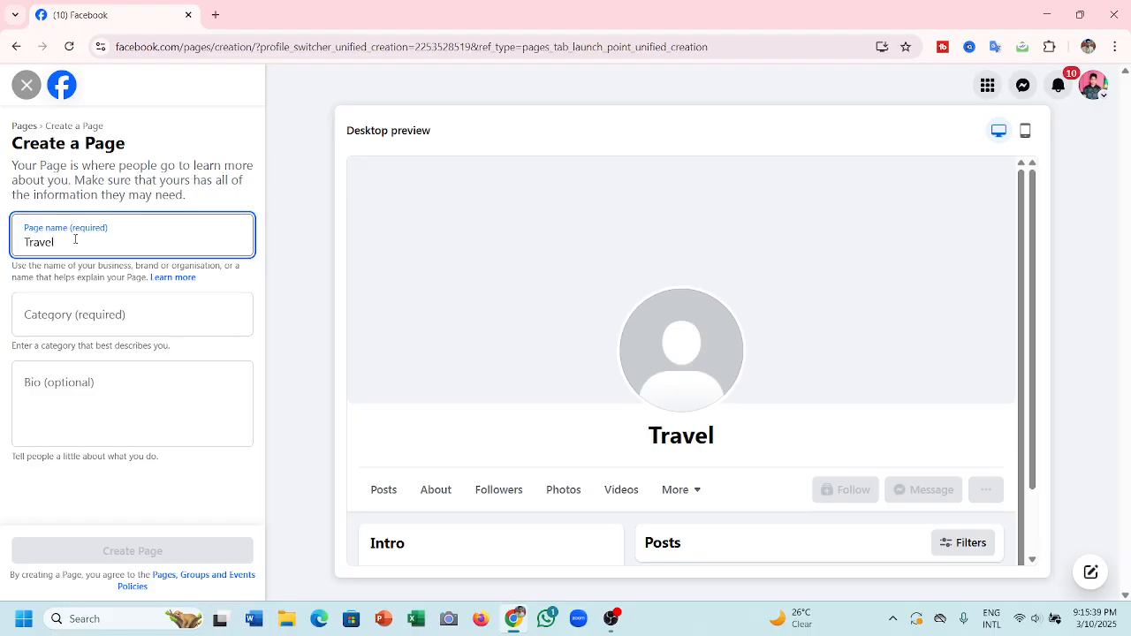
text( b)
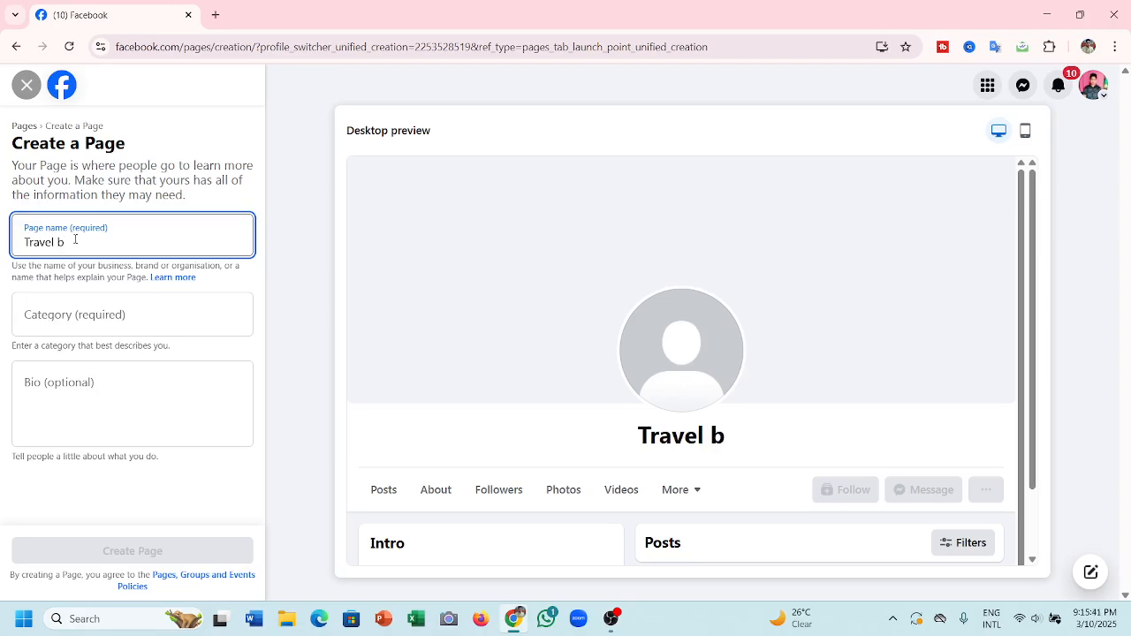
text(y A)
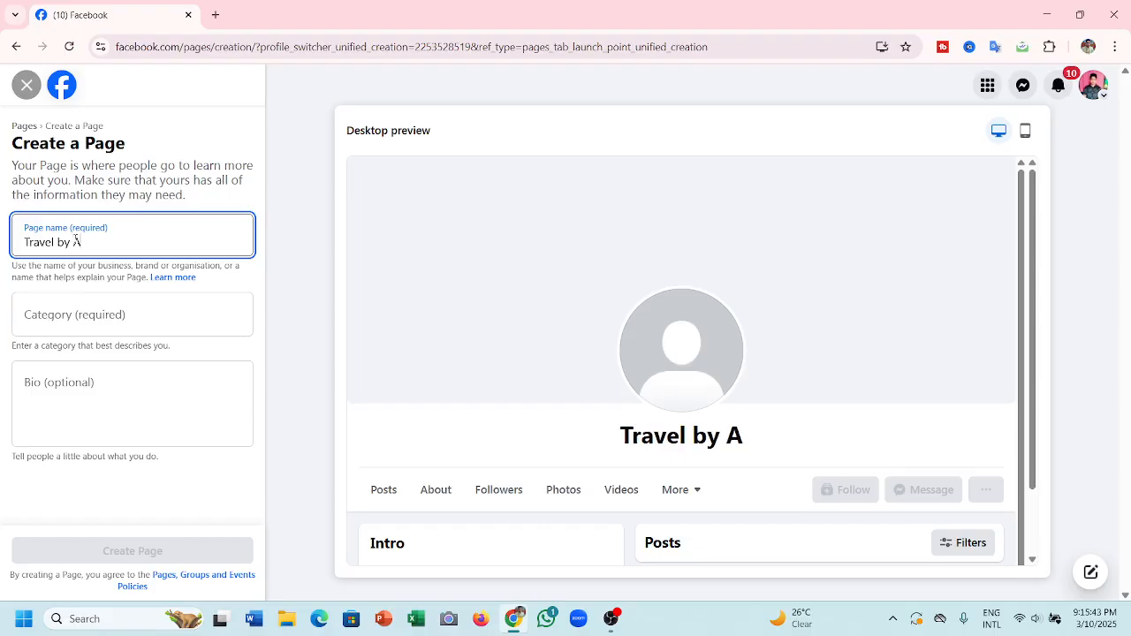
text(l)
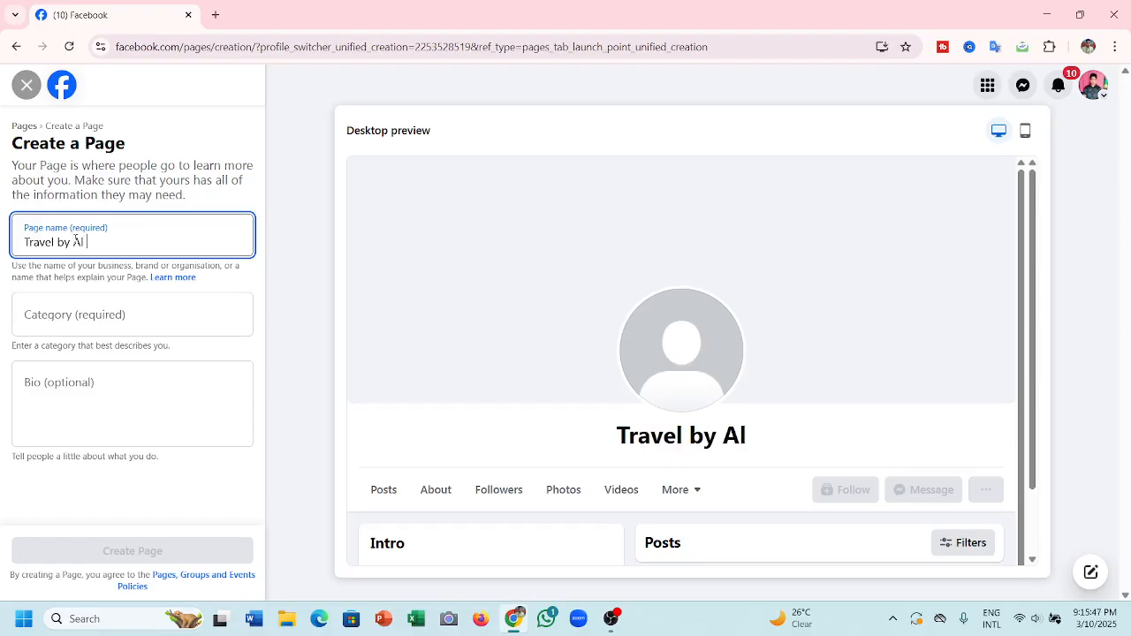
text( ha)
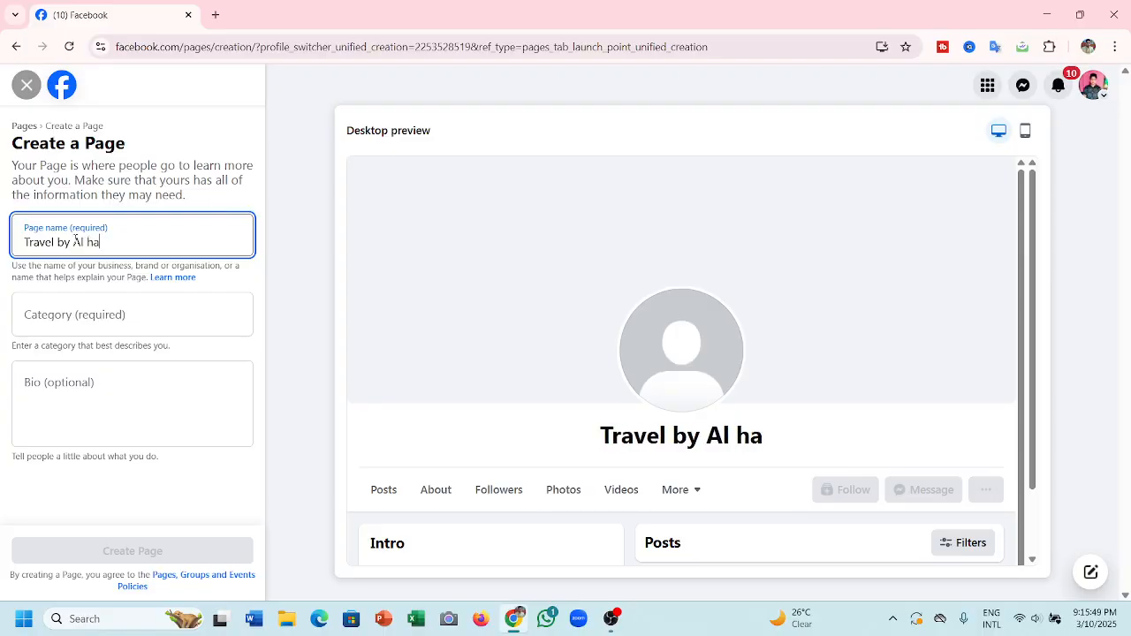
text(di)
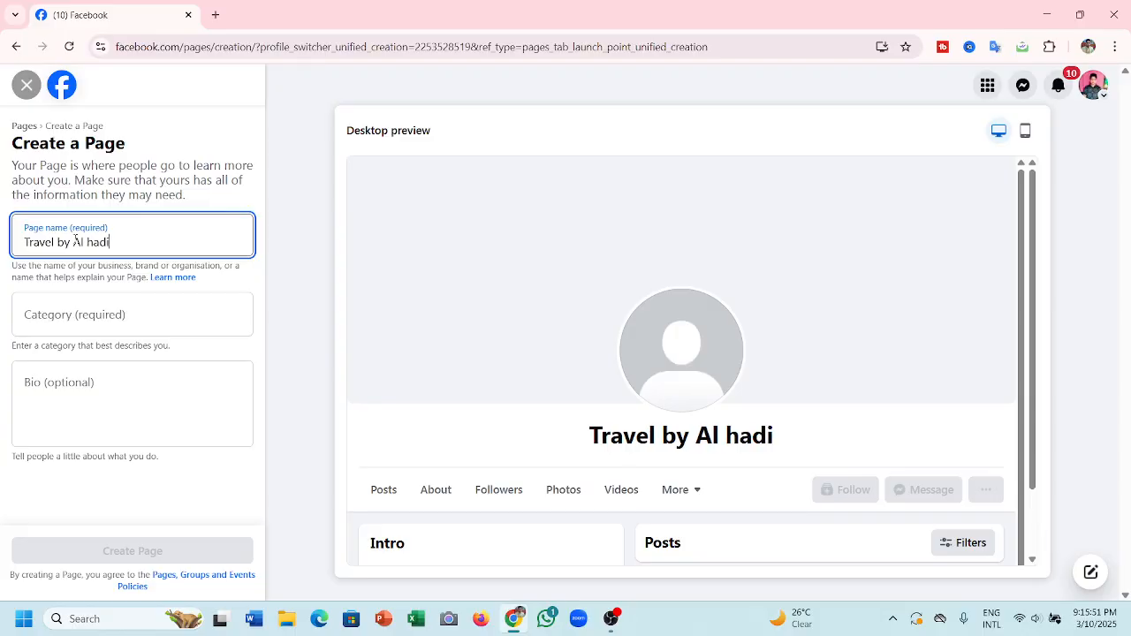
click(88, 315)
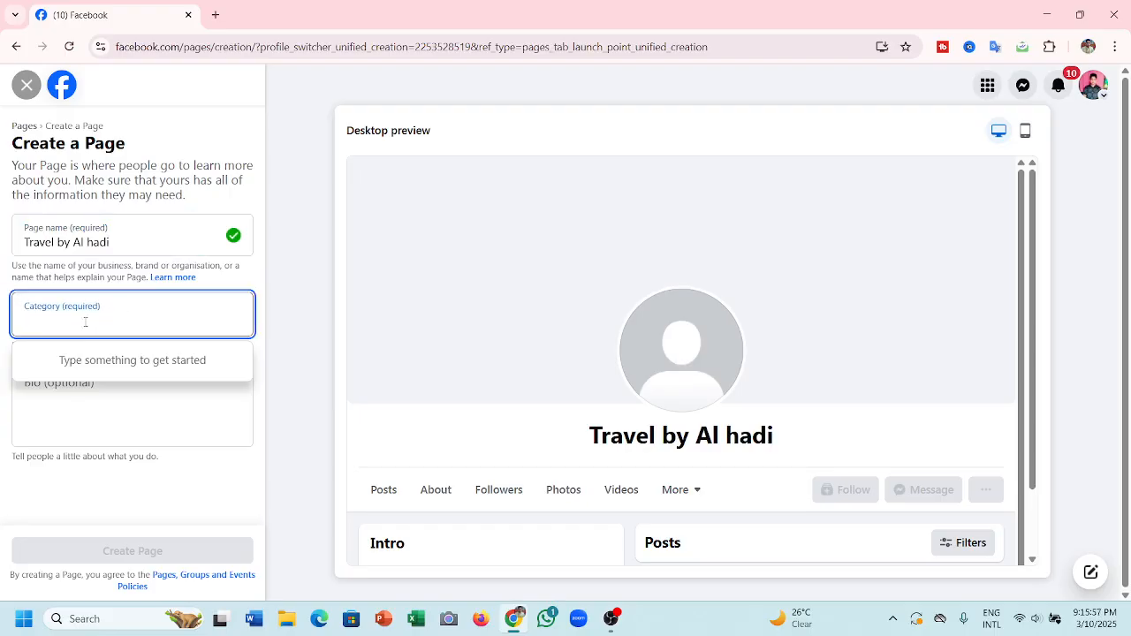
text(di)
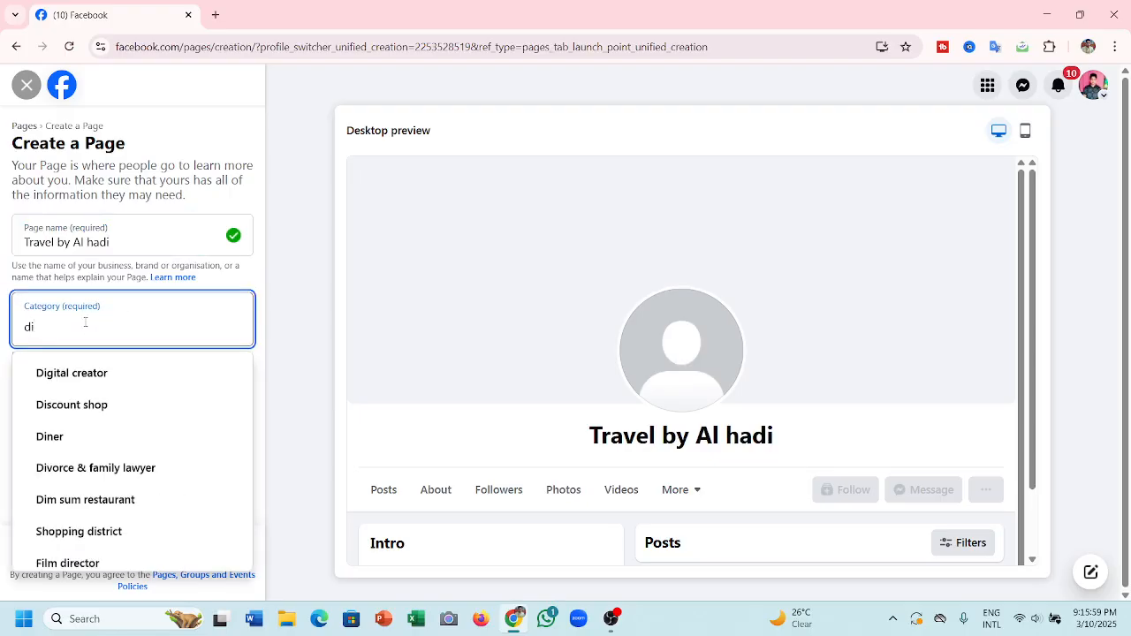
- Pick Digital creator as the category and create the Travel by Al hadi Page
click(84, 373)
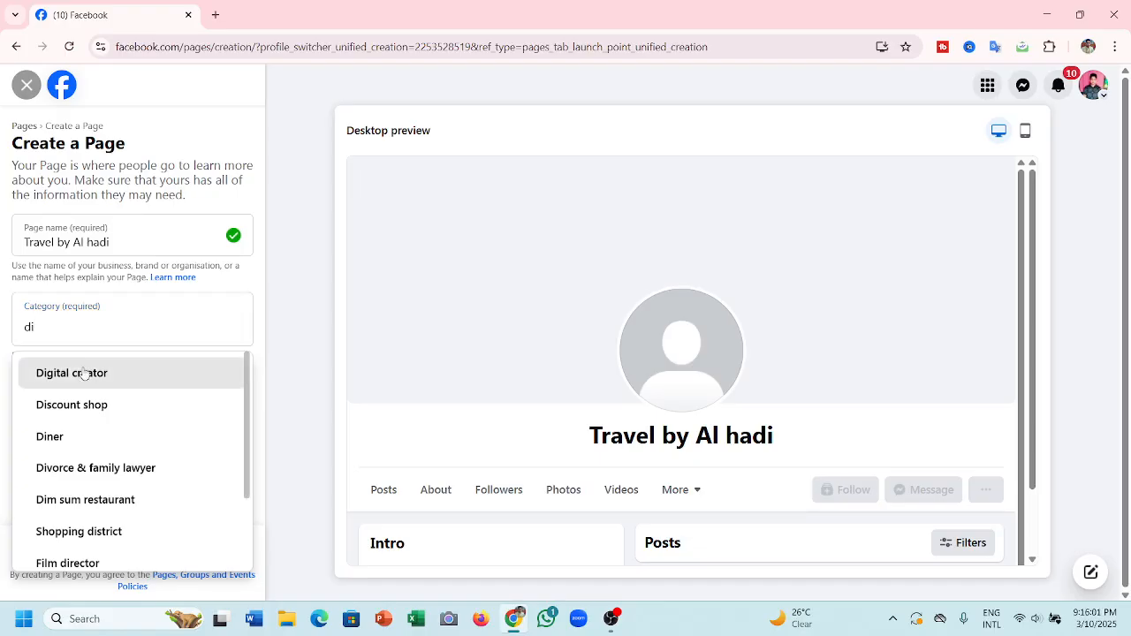
click(80, 401)
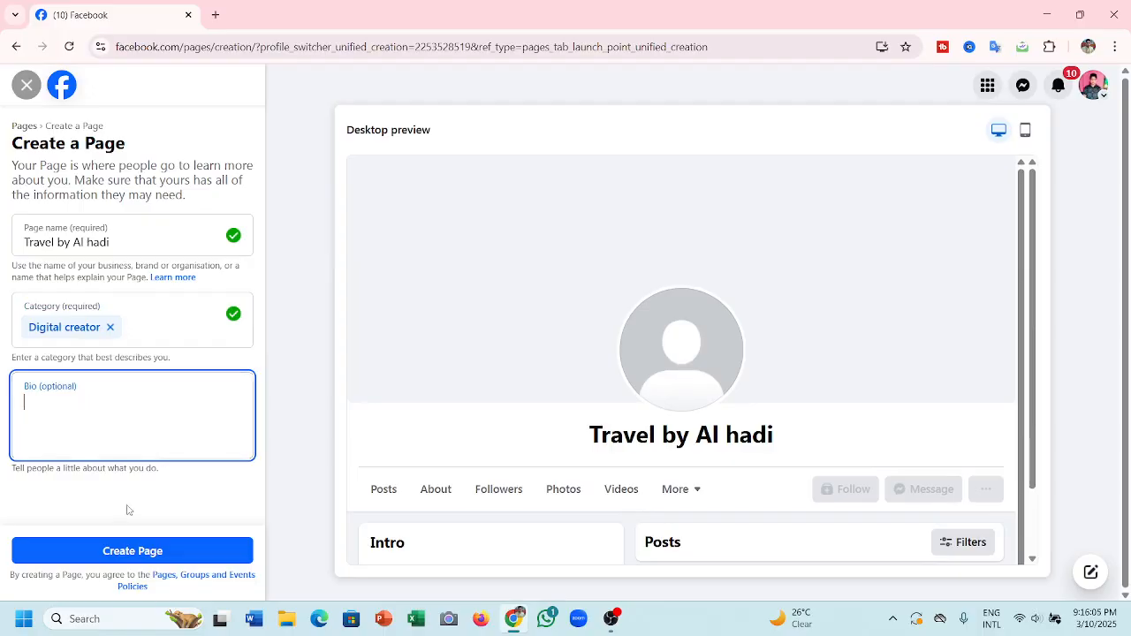
click(158, 548)
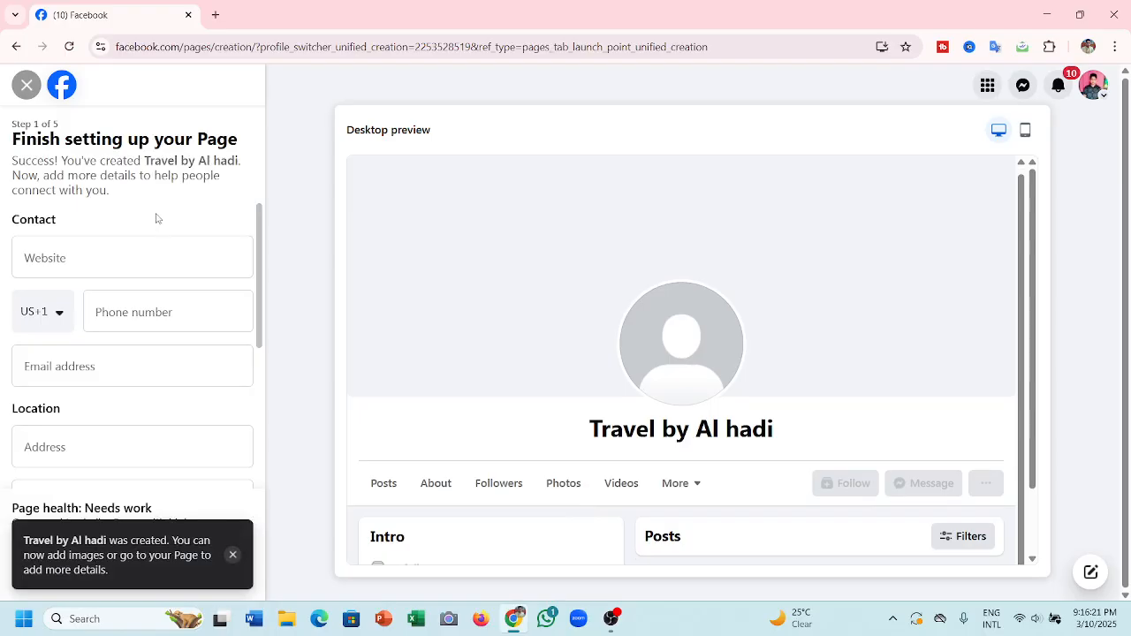
- Mark the Page as Always open under Hours
scroll(98, 386, down, 4)
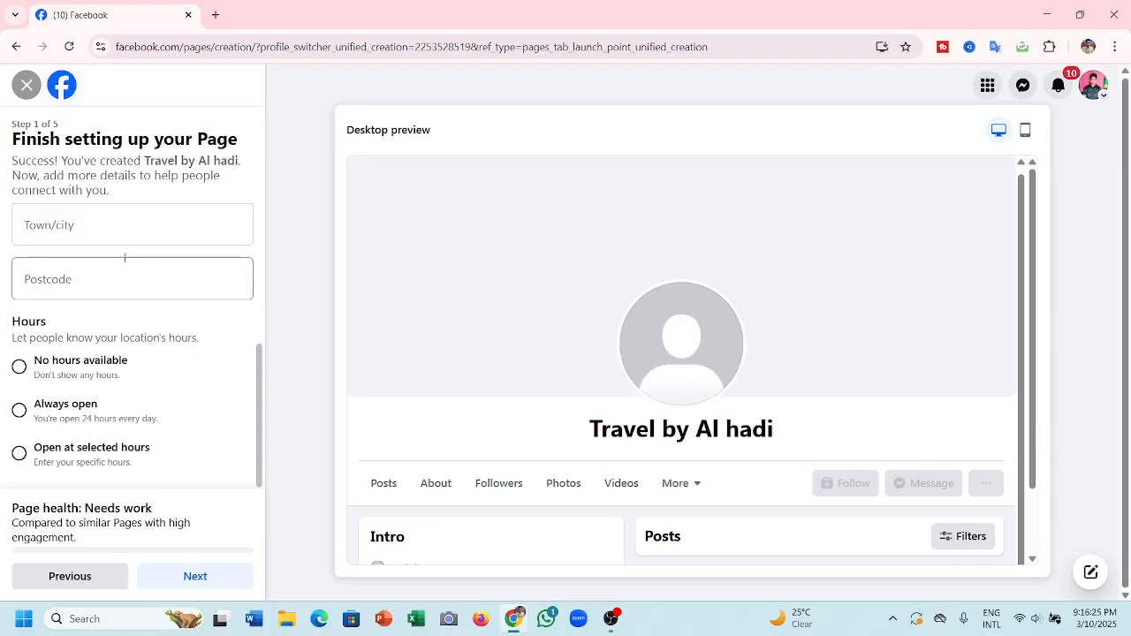
scroll(98, 322, up, 3)
scroll(98, 324, up, 2)
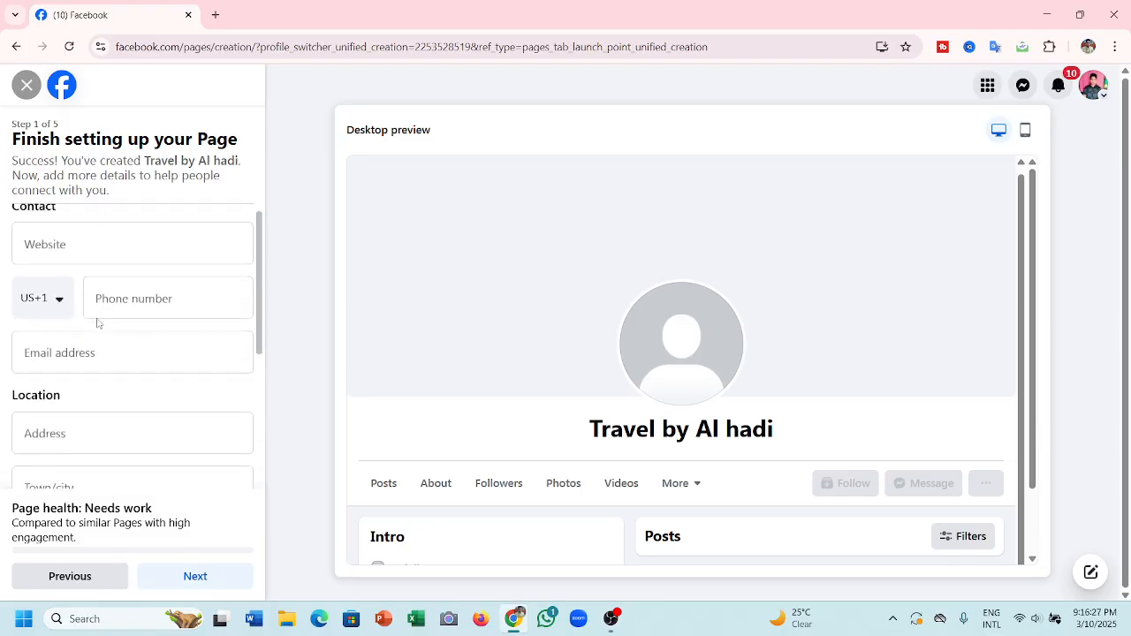
click(97, 320)
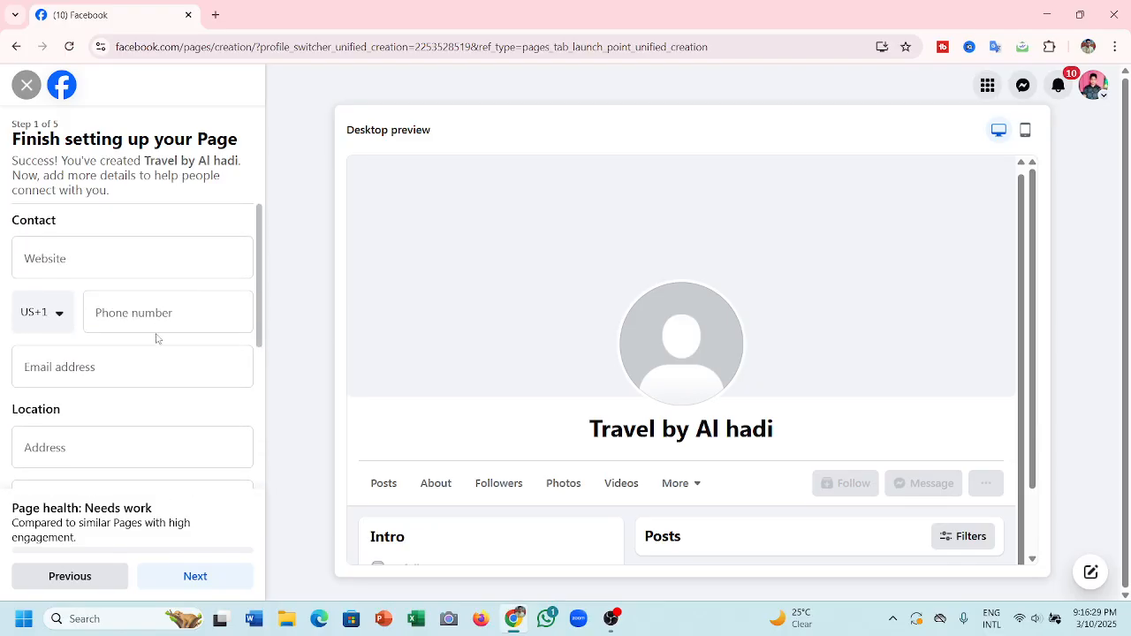
scroll(157, 338, down, 3)
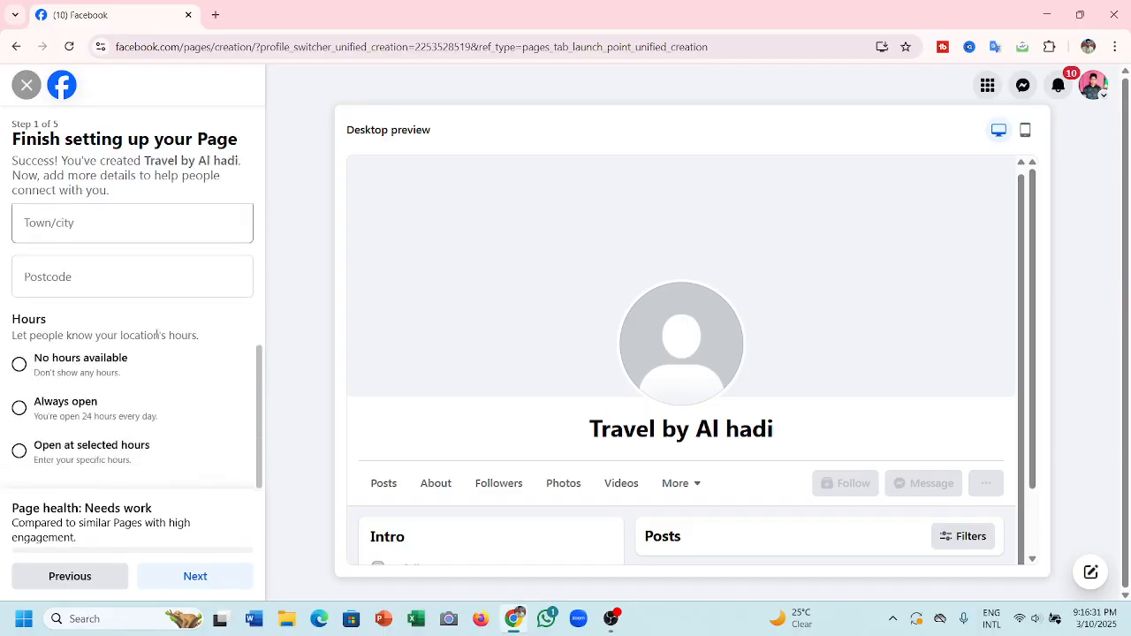
click(22, 412)
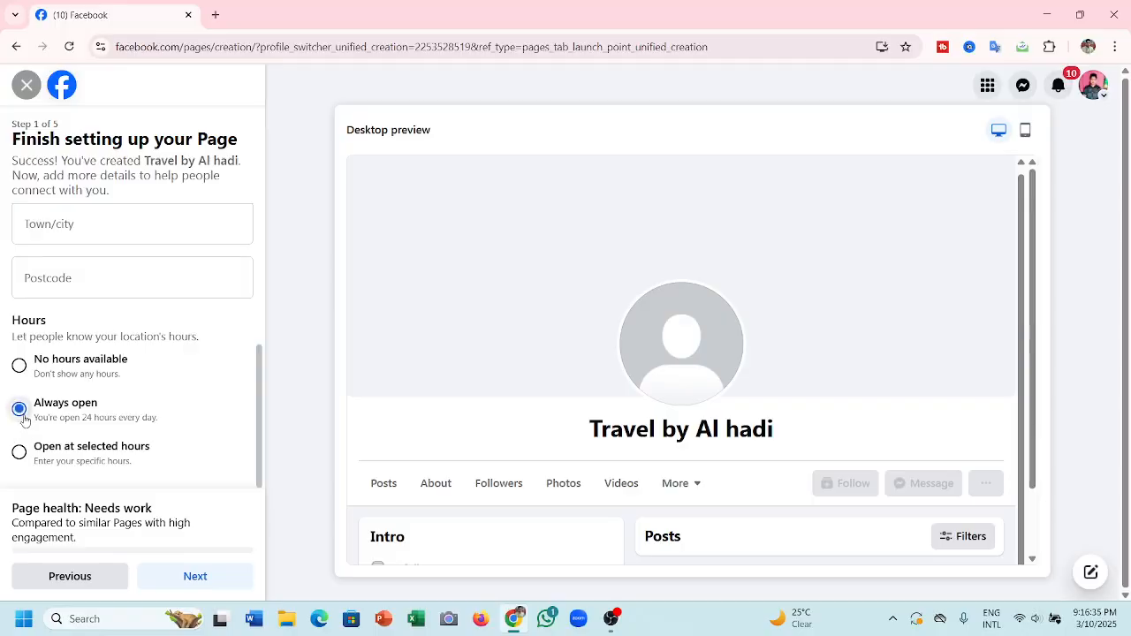
scroll(121, 280, up, 3)
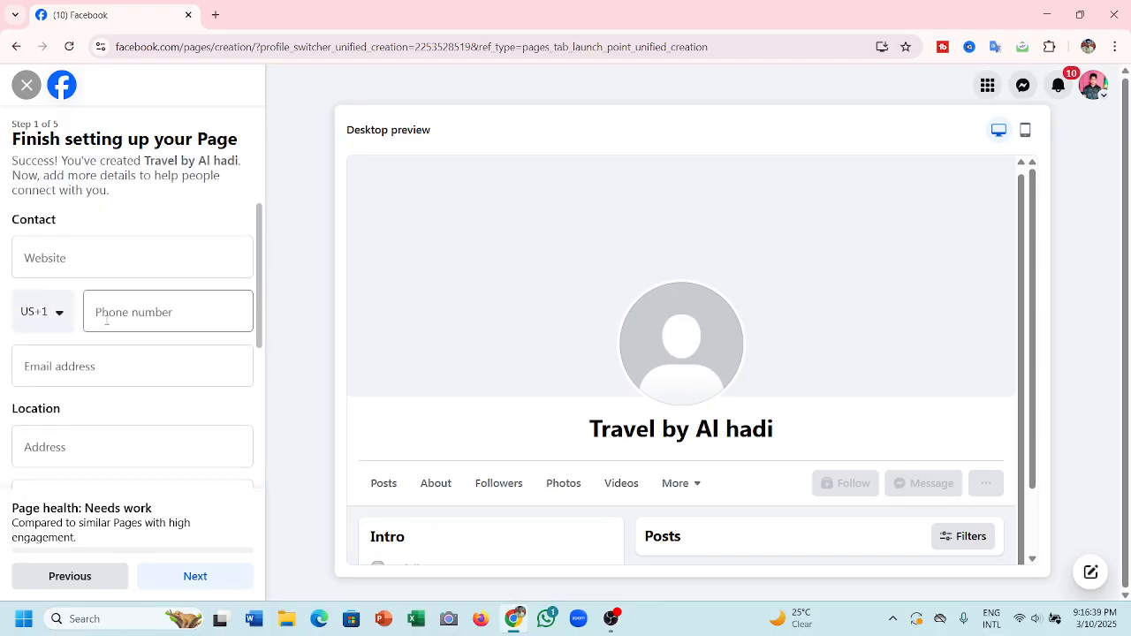
- Select the Bangladesh +880 country code and enter the contact phone number
click(61, 316)
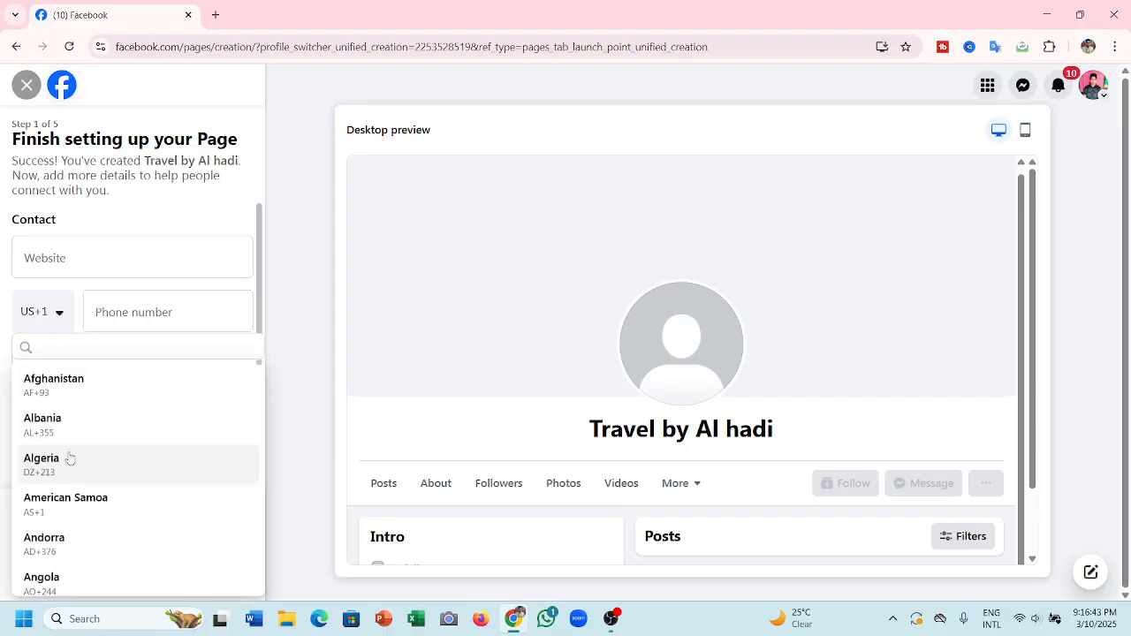
scroll(70, 458, down, 3)
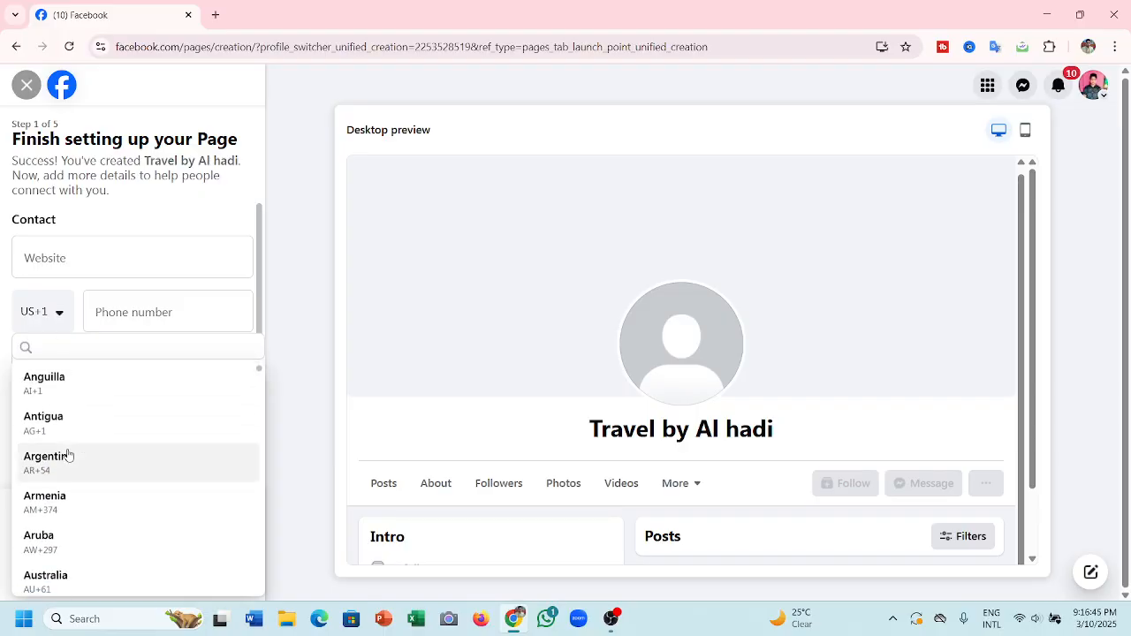
scroll(69, 456, down, 1)
scroll(68, 455, down, 2)
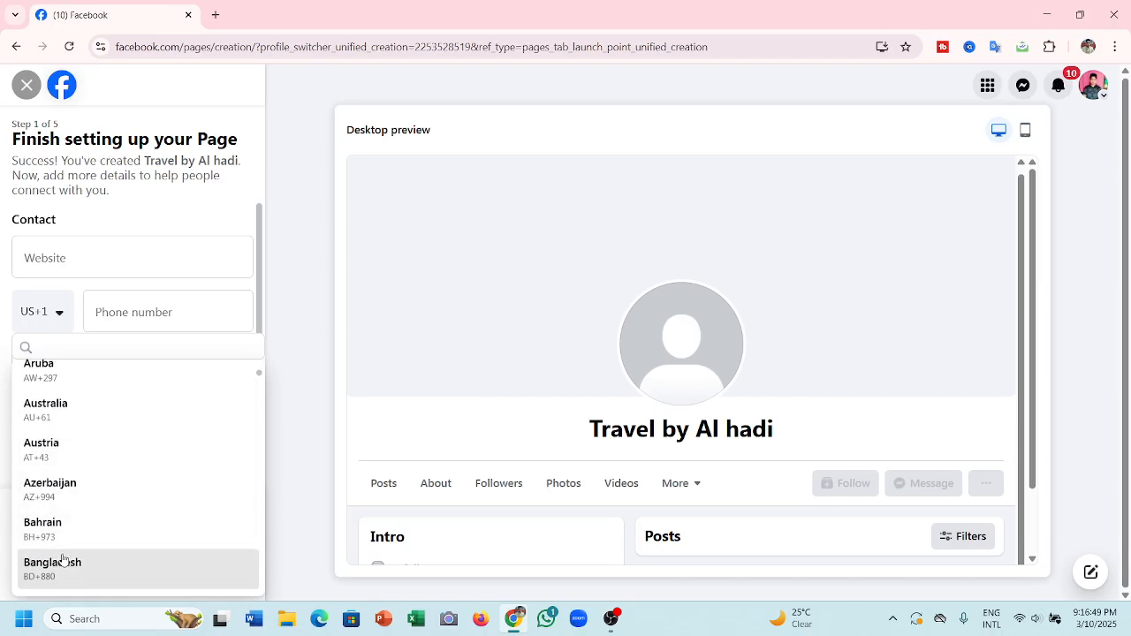
click(63, 562)
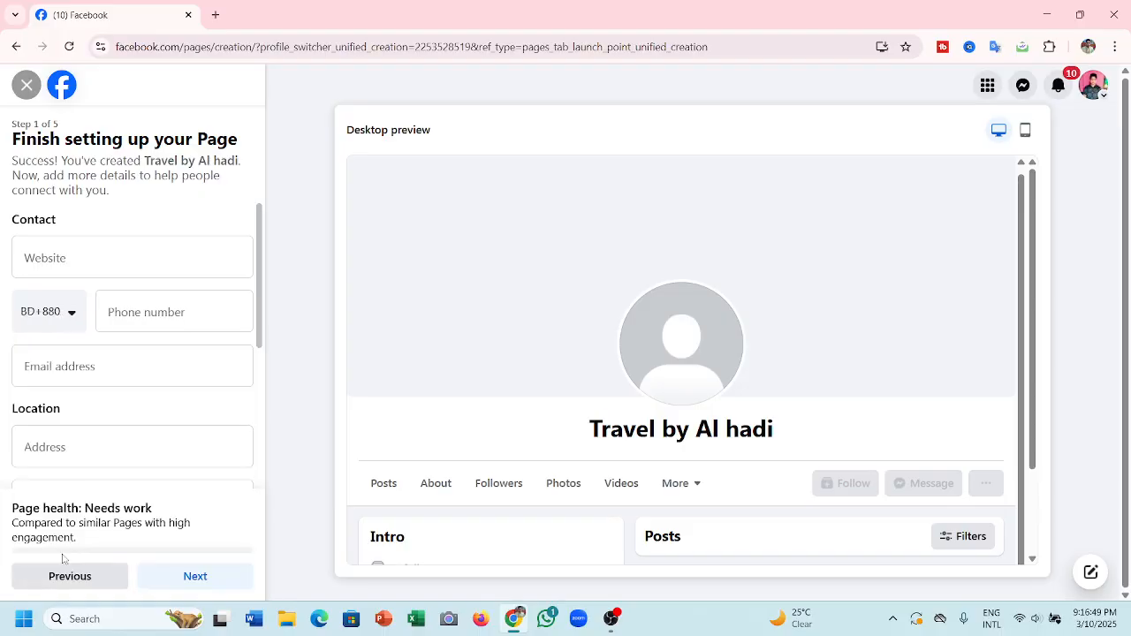
click(152, 318)
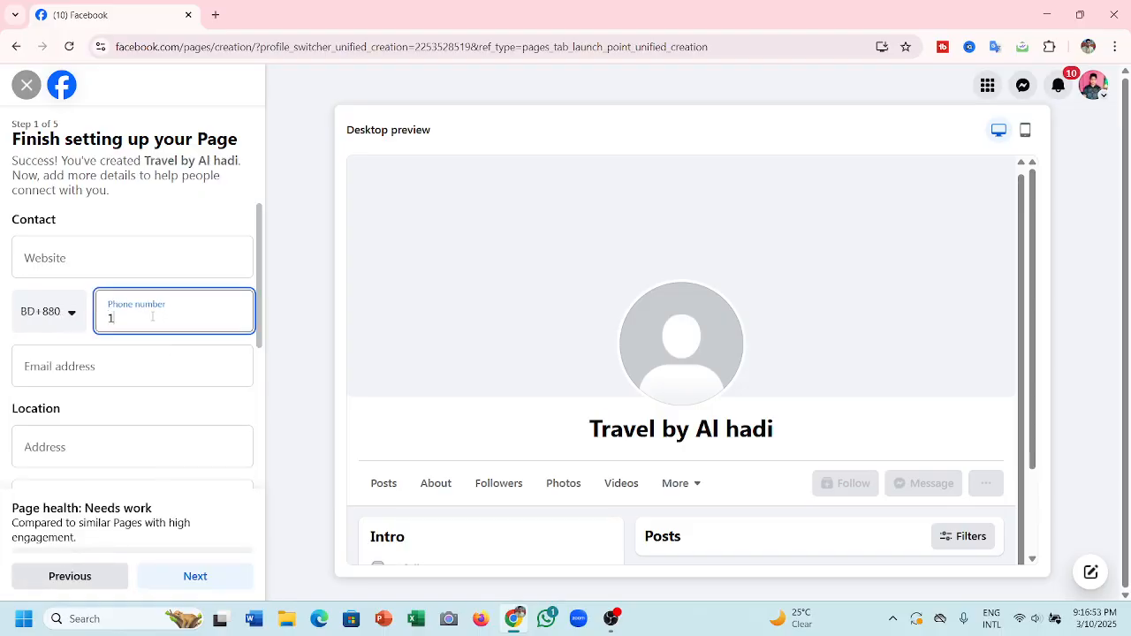
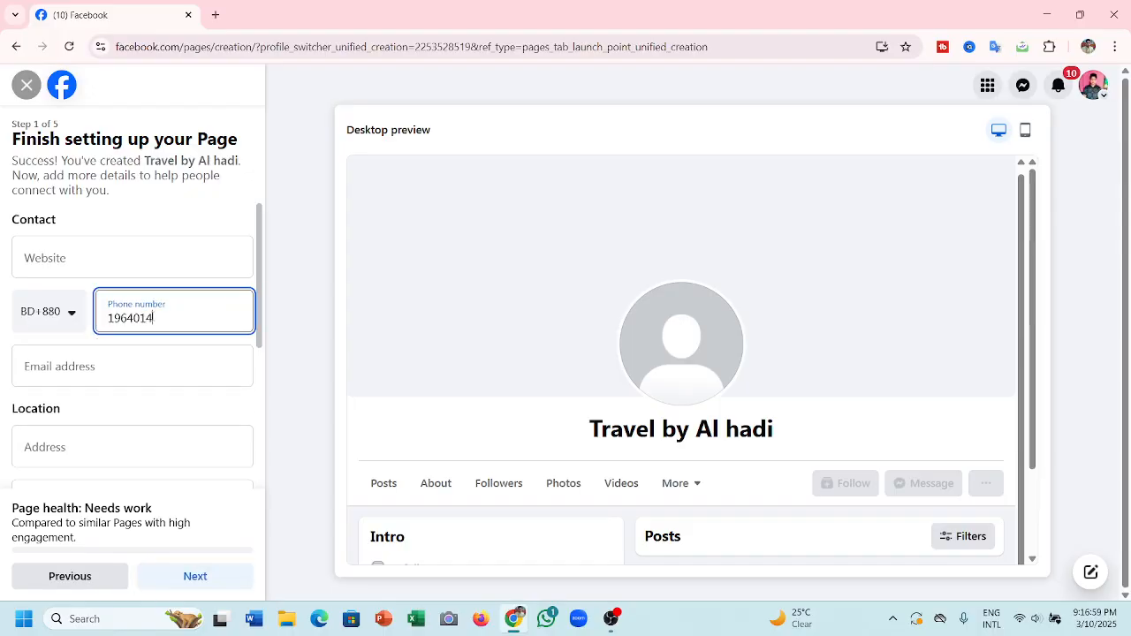
- Begin the email entry, then correct the phone number's trailing digits
click(77, 359)
text(a)
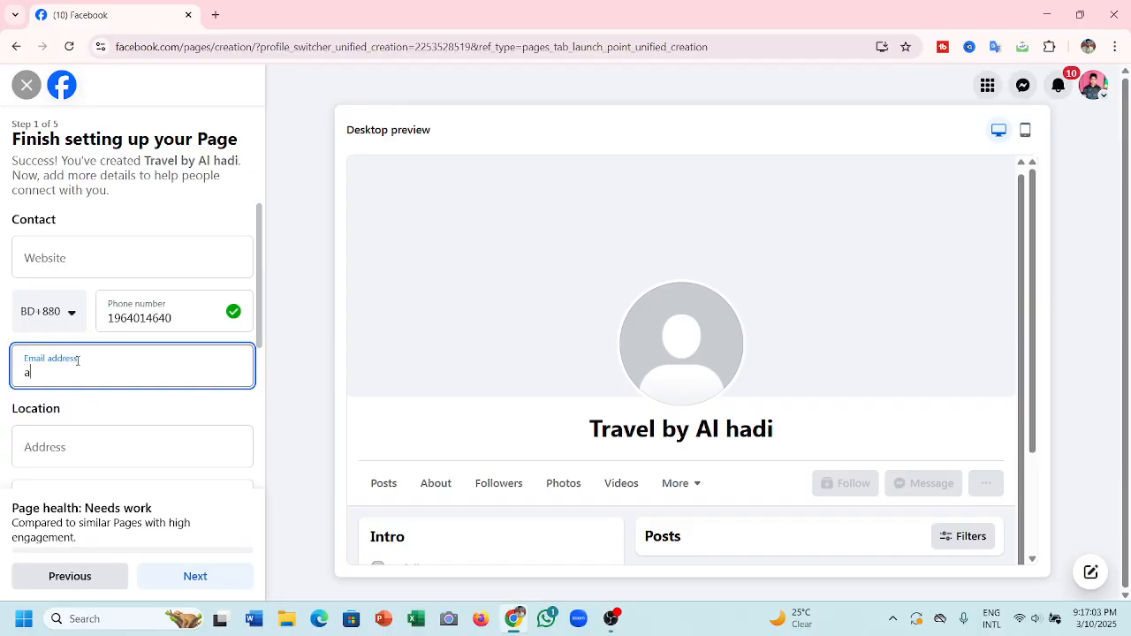
text(lh)
key(BackSpace)
click(182, 319)
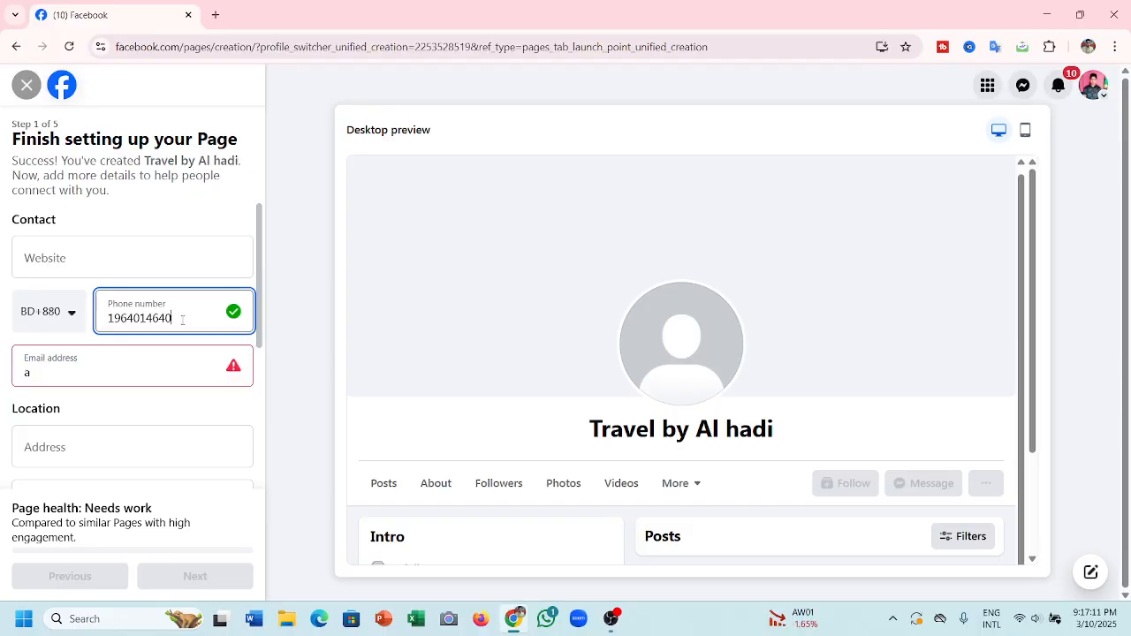
key(BackSpace)
key(BackSpace)
key(BackSpace)
key(BackSpace)
key(BackSpace)
key(BackSpace)
key(BackSpace)
key(BackSpace)
key(BackSpace)
key(BackSpace)
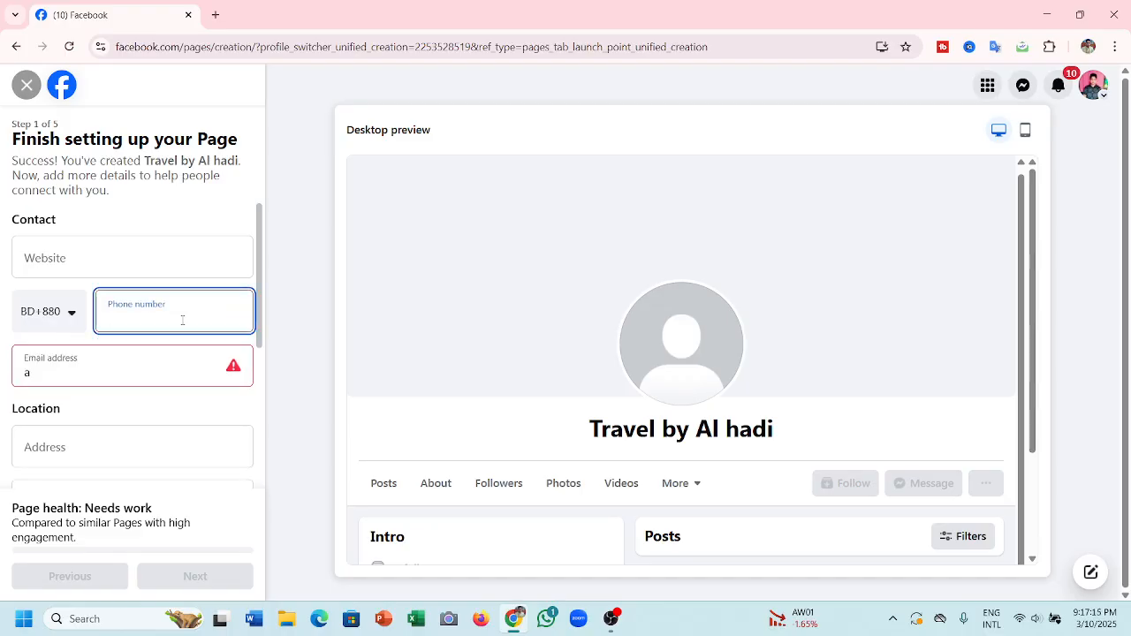
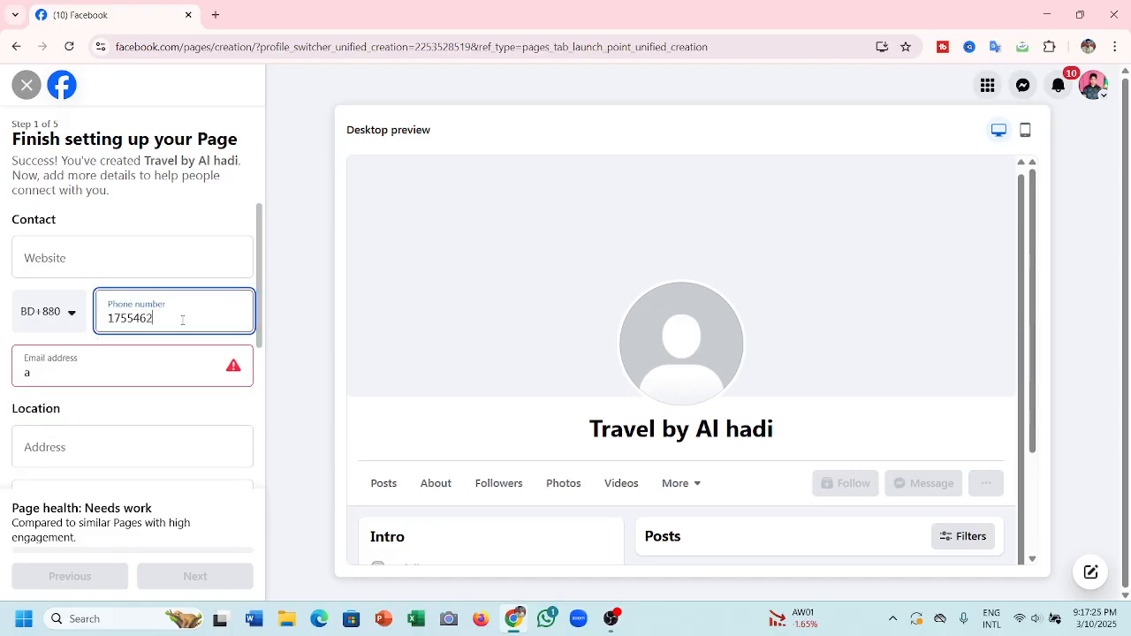
- Type the contact Gmail address into the Email field, fixing typos along the way
click(103, 366)
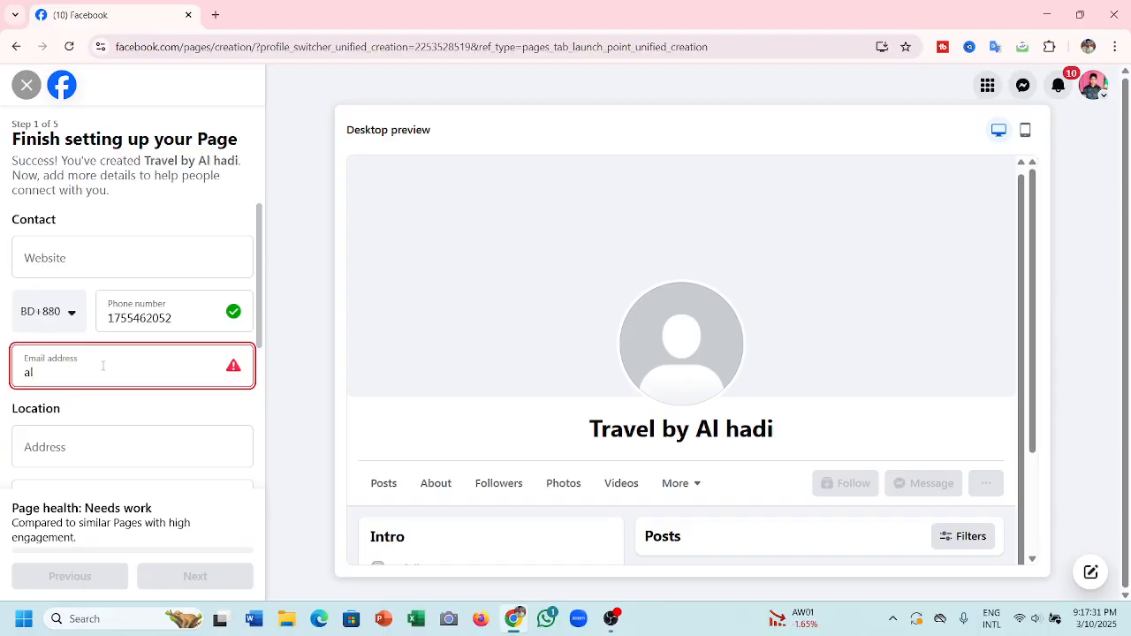
key(BackSpace)
key(BackSpace)
key(BackSpace)
key(BackSpace)
key(BackSpace)
key(BackSpace)
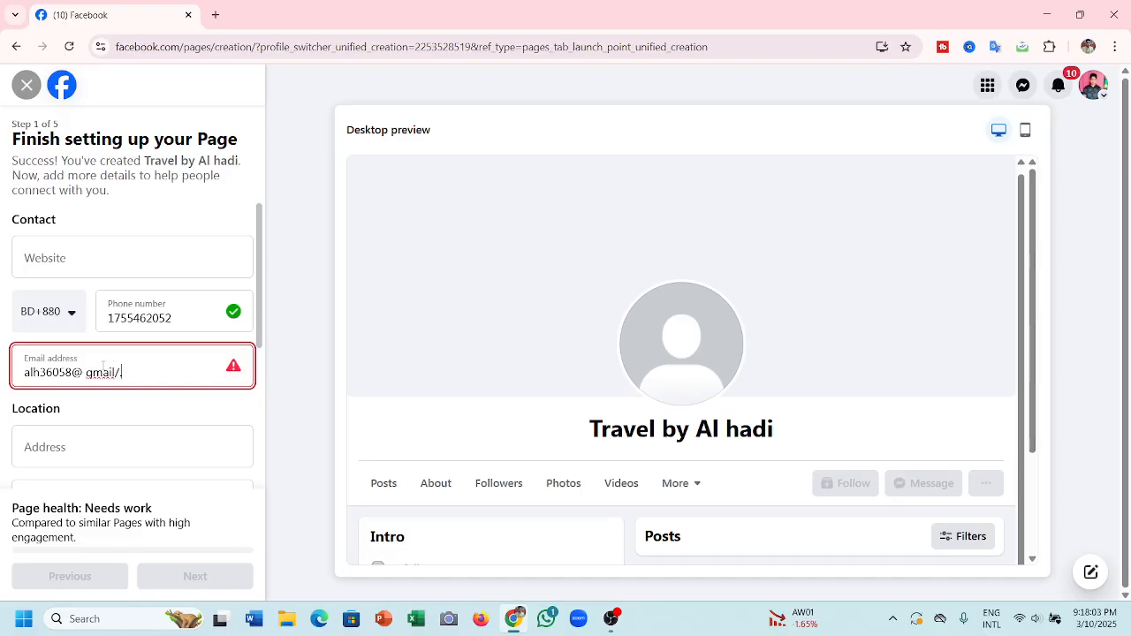
key(BackSpace)
key(BackSpace)
key(BackSpace)
key(BackSpace)
key(BackSpace)
key(BackSpace)
key(BackSpace)
key(BackSpace)
key(BackSpace)
click(91, 441)
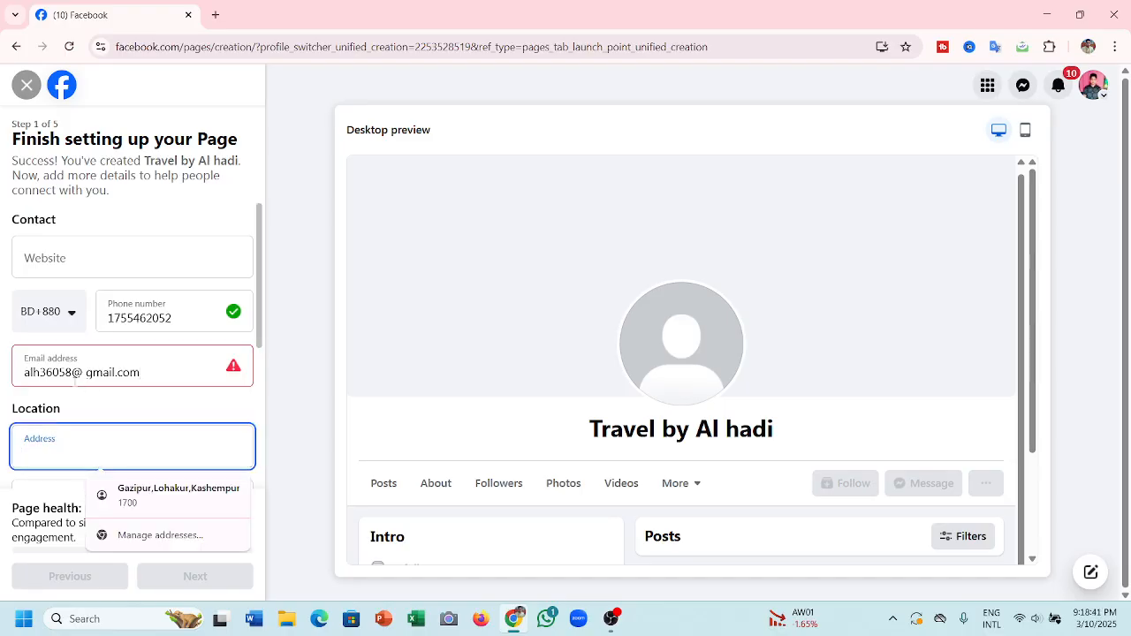
click(96, 383)
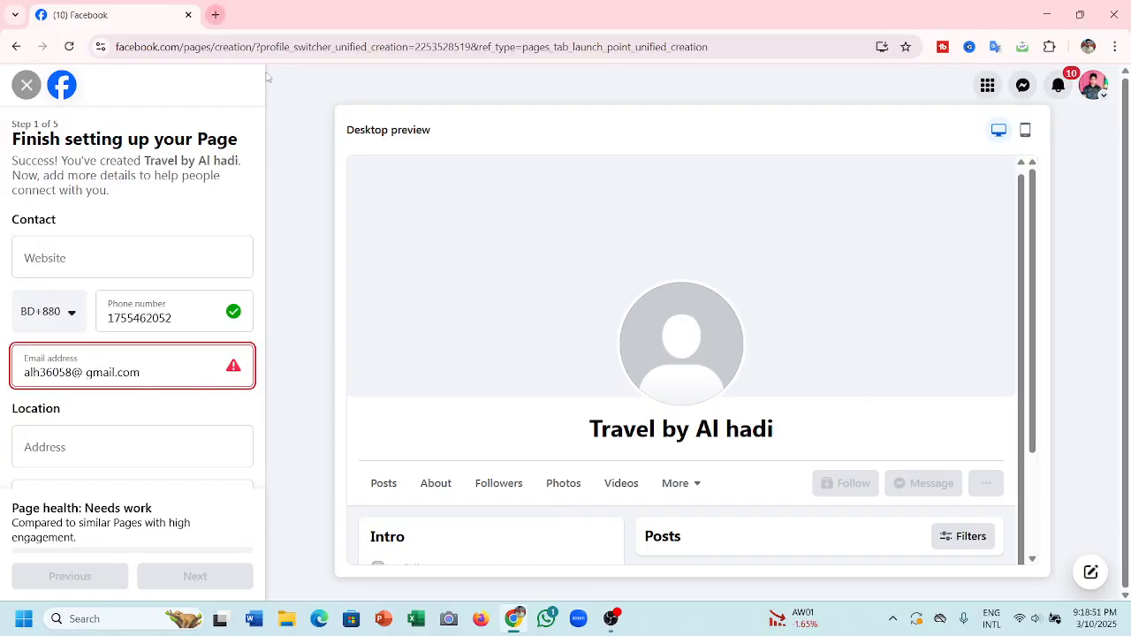
- Copy the signed-in Google account's e-mail address from the other profile's account card
click(1088, 48)
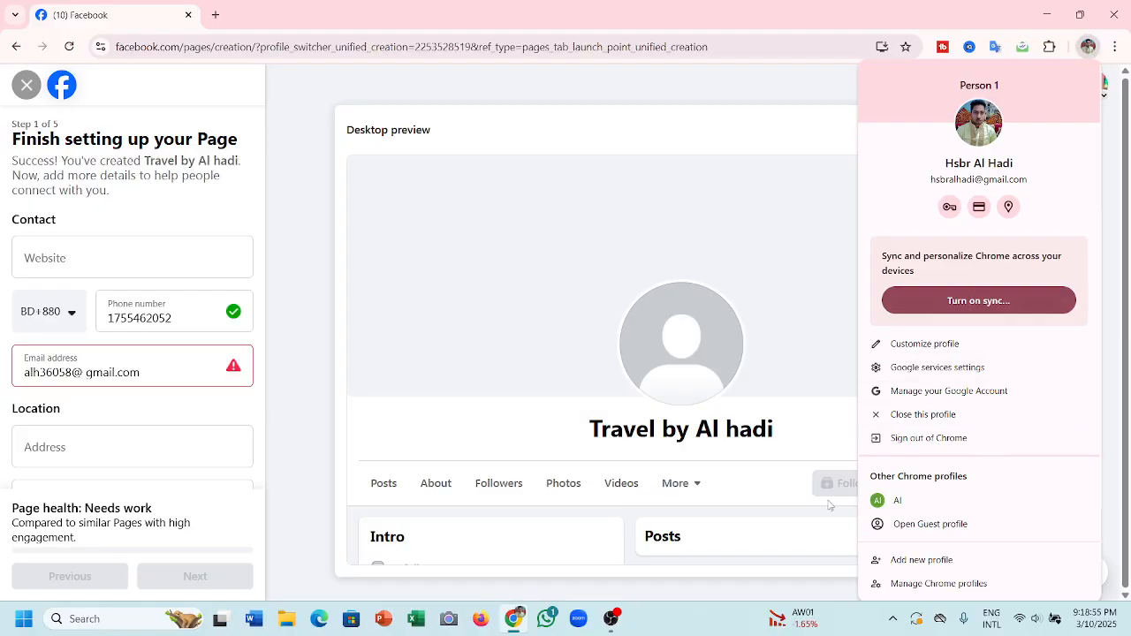
click(899, 503)
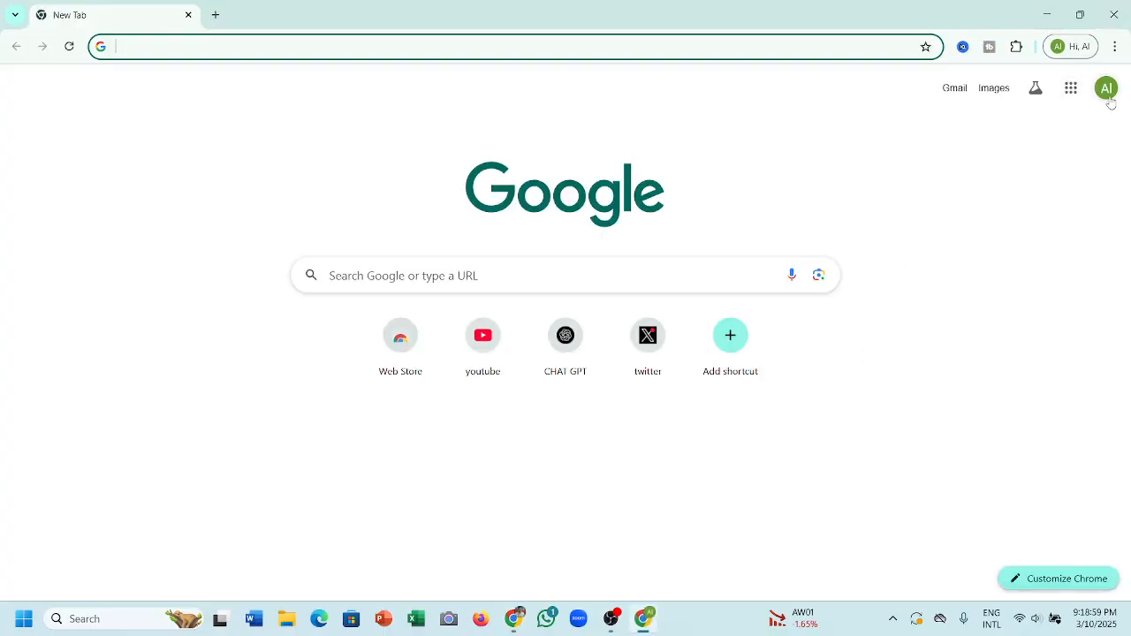
click(1106, 88)
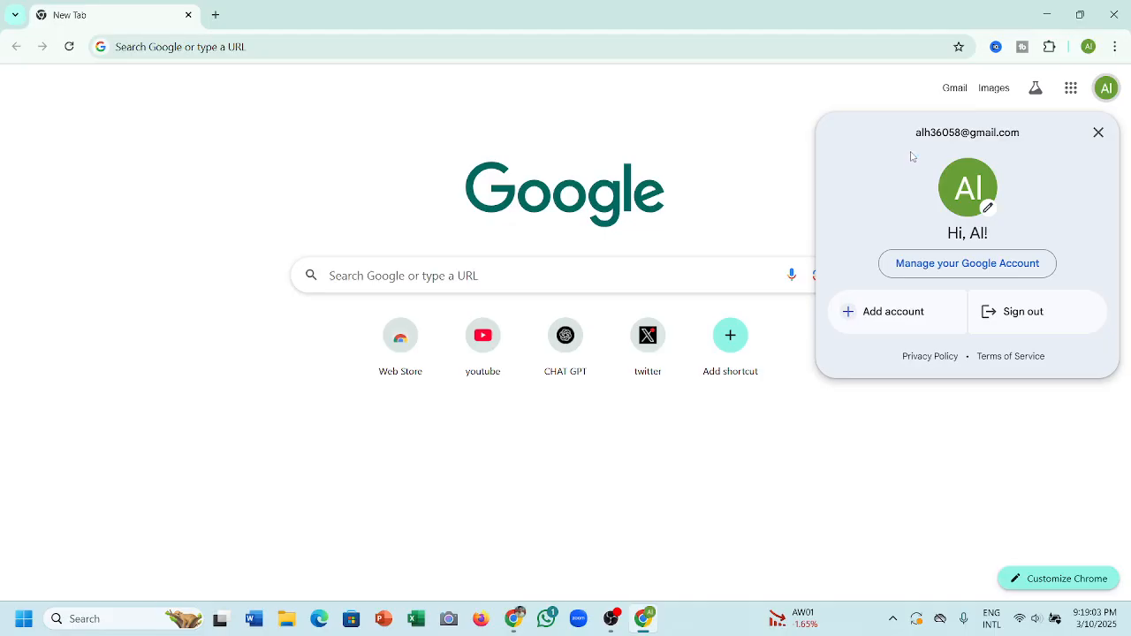
drag(912, 147, 905, 119)
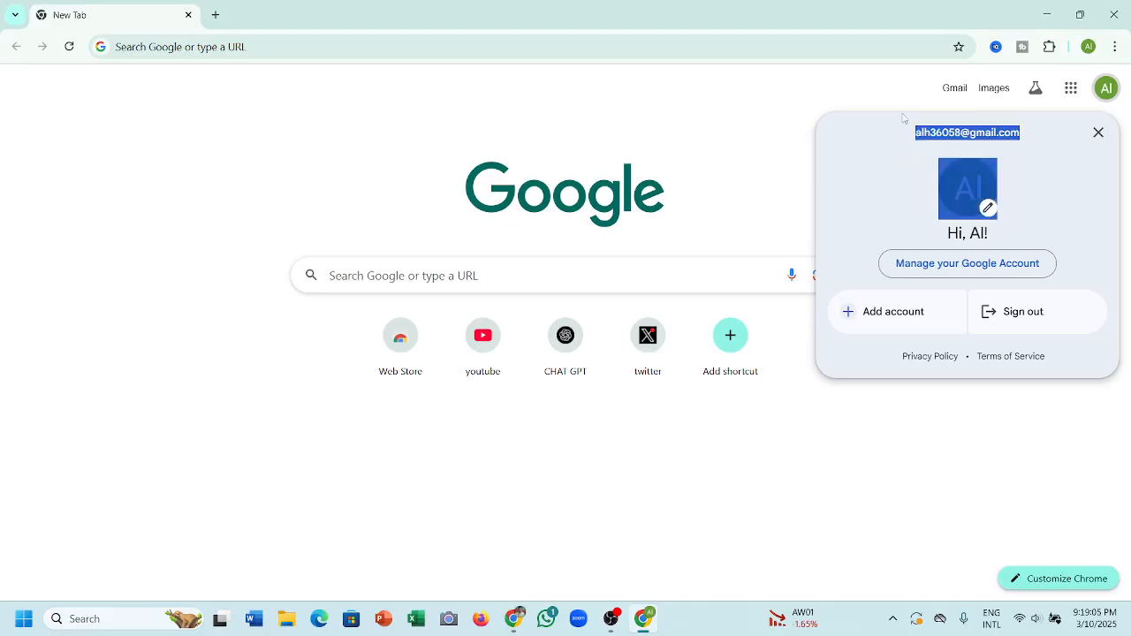
right_click(931, 129)
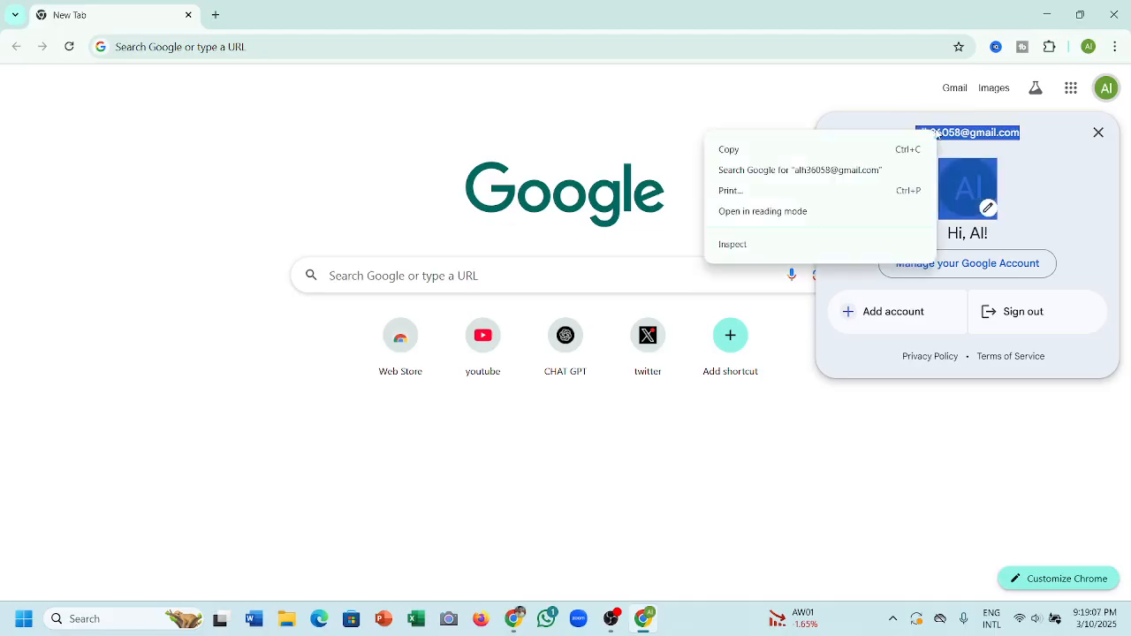
click(807, 158)
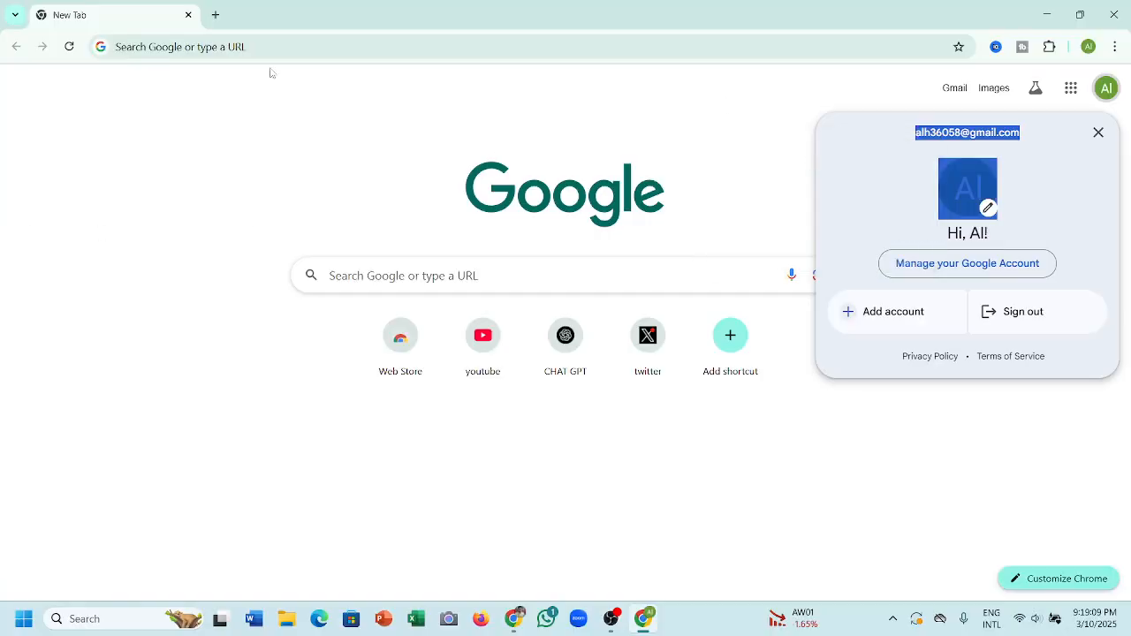
mouse_move(513, 619)
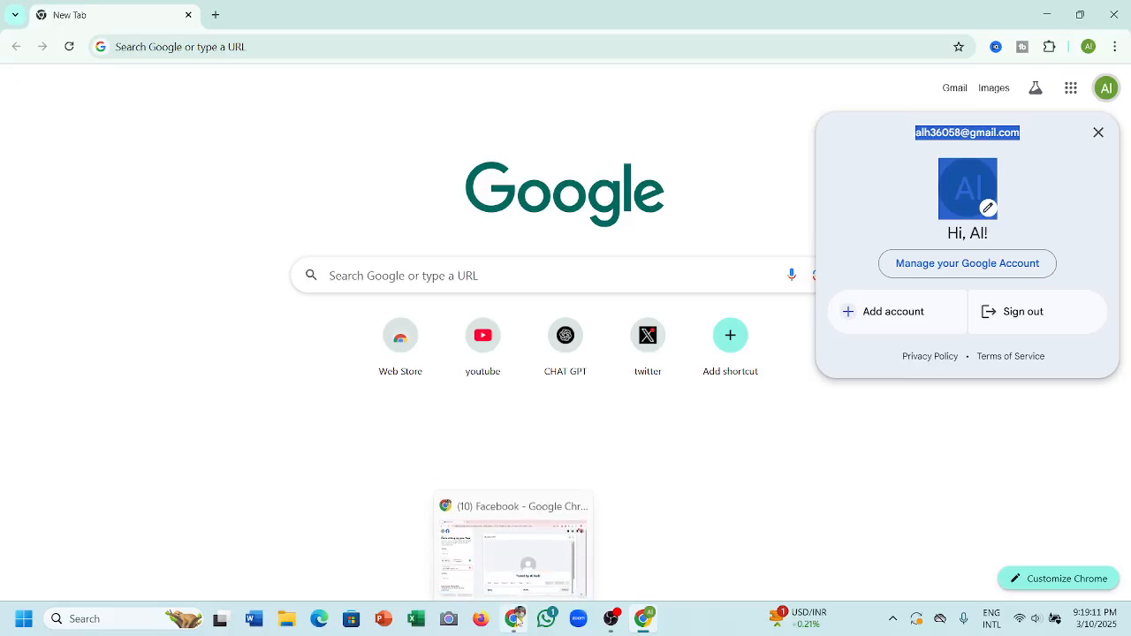
click(513, 543)
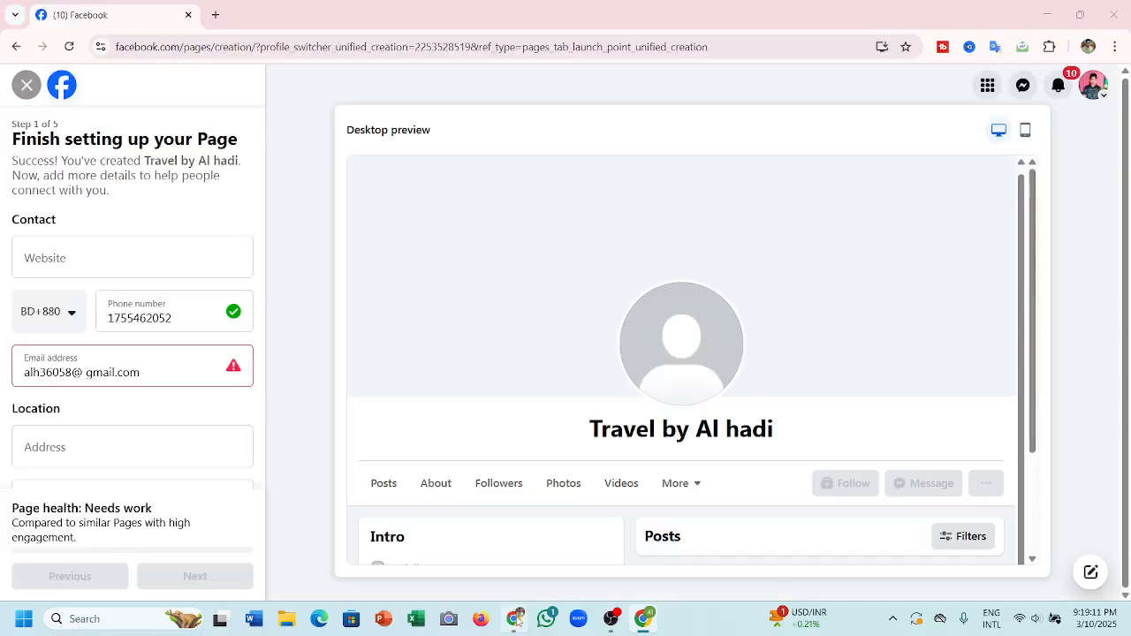
- Try pasting the copied e-mail, then erase the old text and type a new Gmail address
double_click(170, 393)
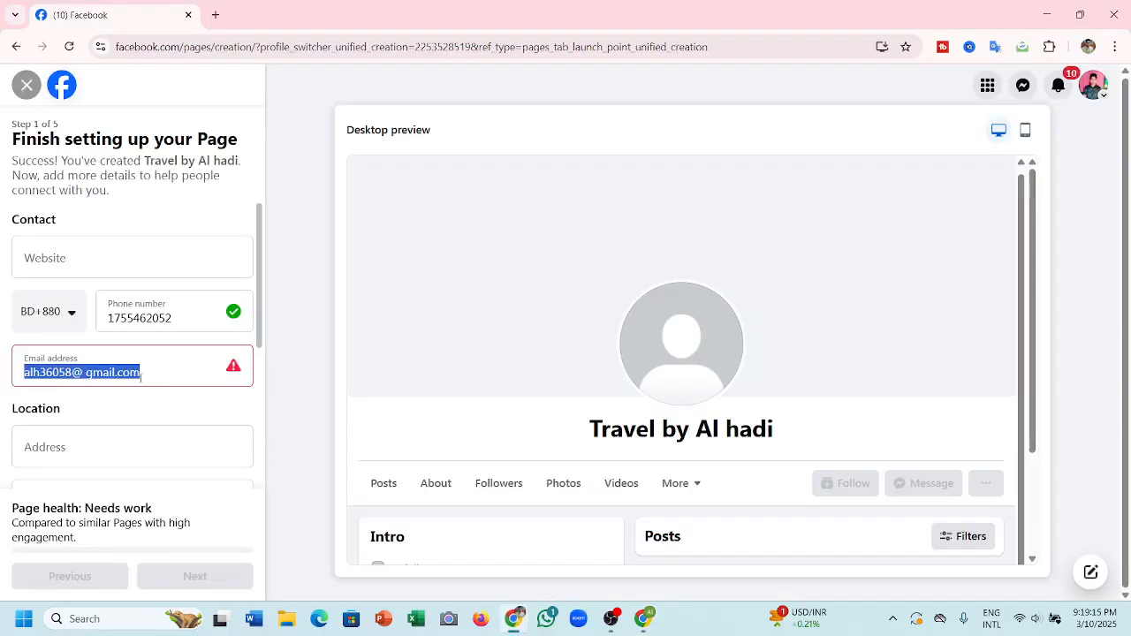
right_click(140, 375)
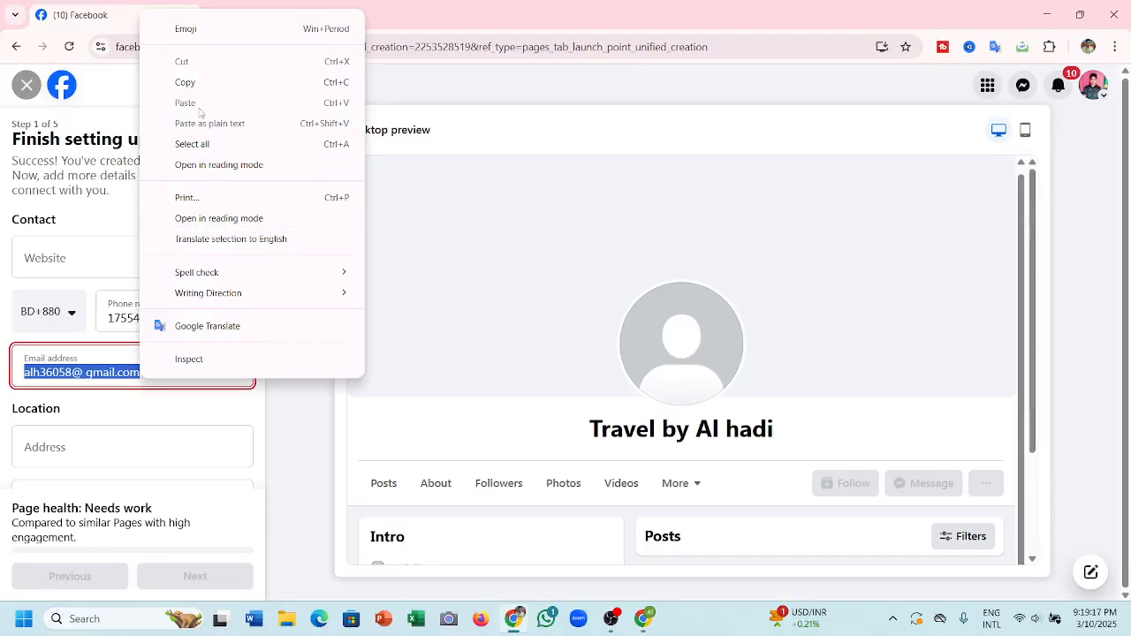
click(111, 374)
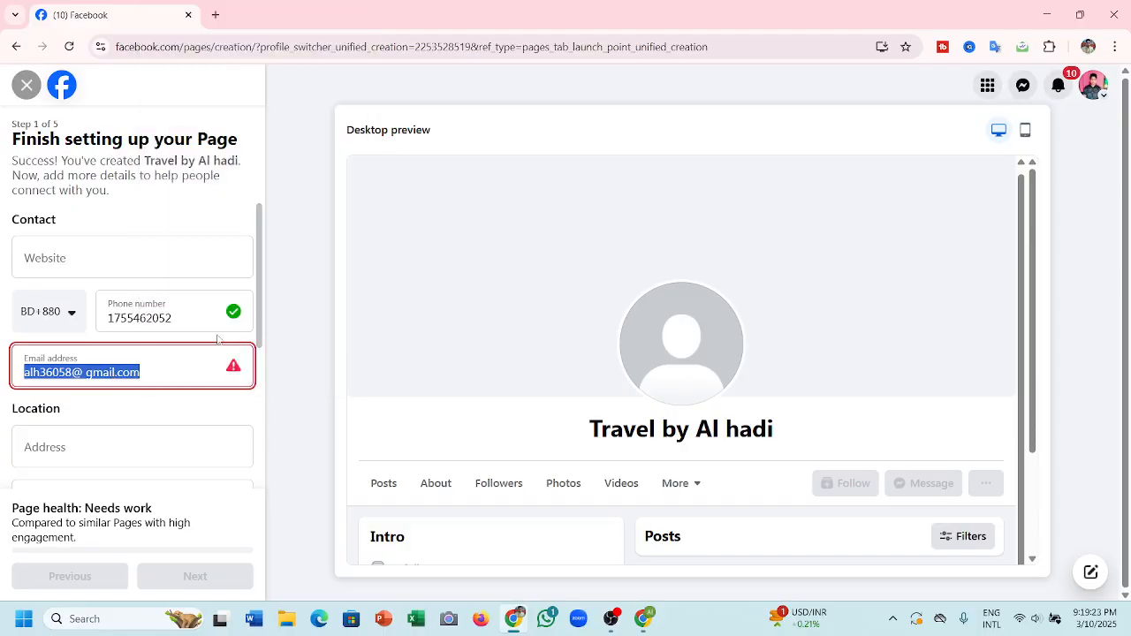
click(204, 364)
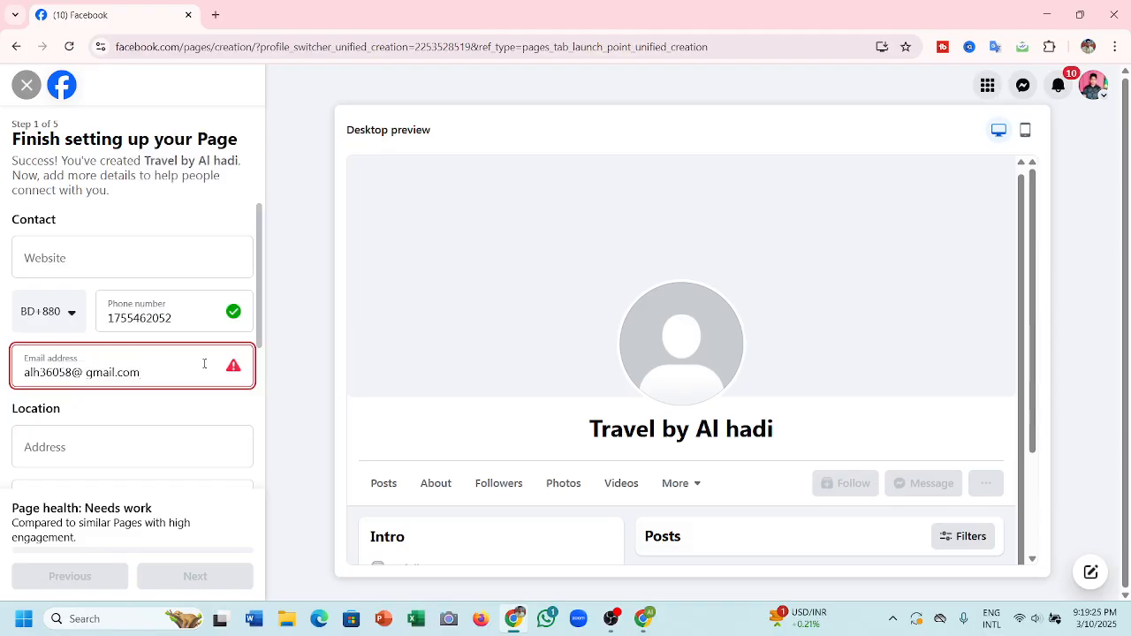
key(BackSpace)
key(BackSpace)
key(BackSpace)
key(BackSpace)
key(BackSpace)
key(BackSpace)
key(BackSpace)
key(BackSpace)
key(BackSpace)
key(BackSpace)
key(BackSpace)
key(BackSpace)
key(BackSpace)
key(BackSpace)
key(BackSpace)
key(BackSpace)
key(BackSpace)
key(BackSpace)
key(BackSpace)
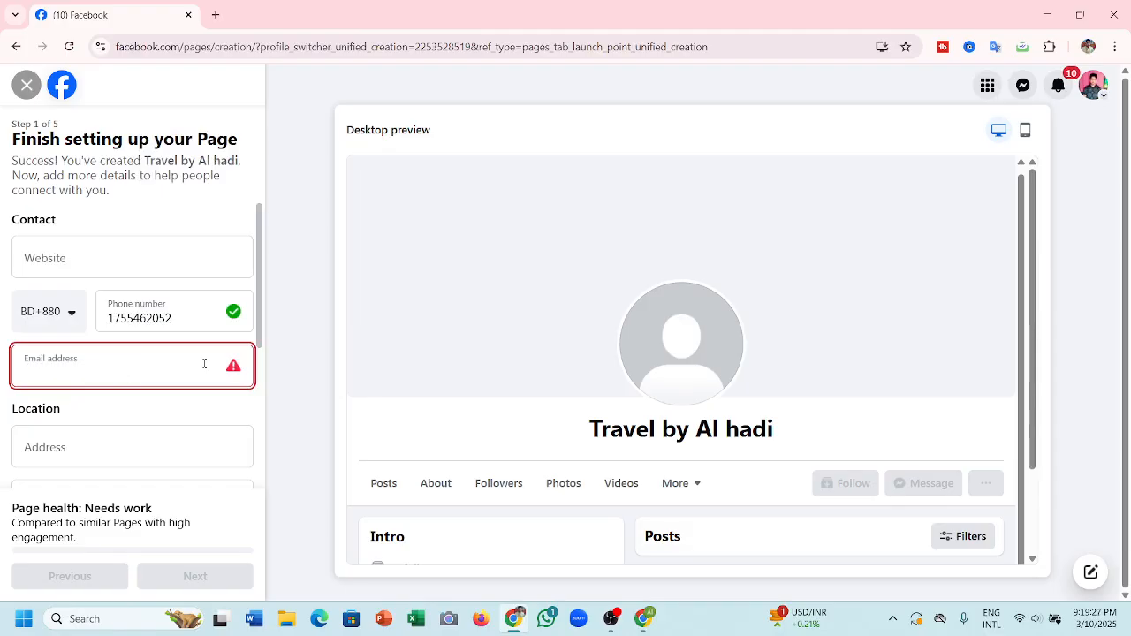
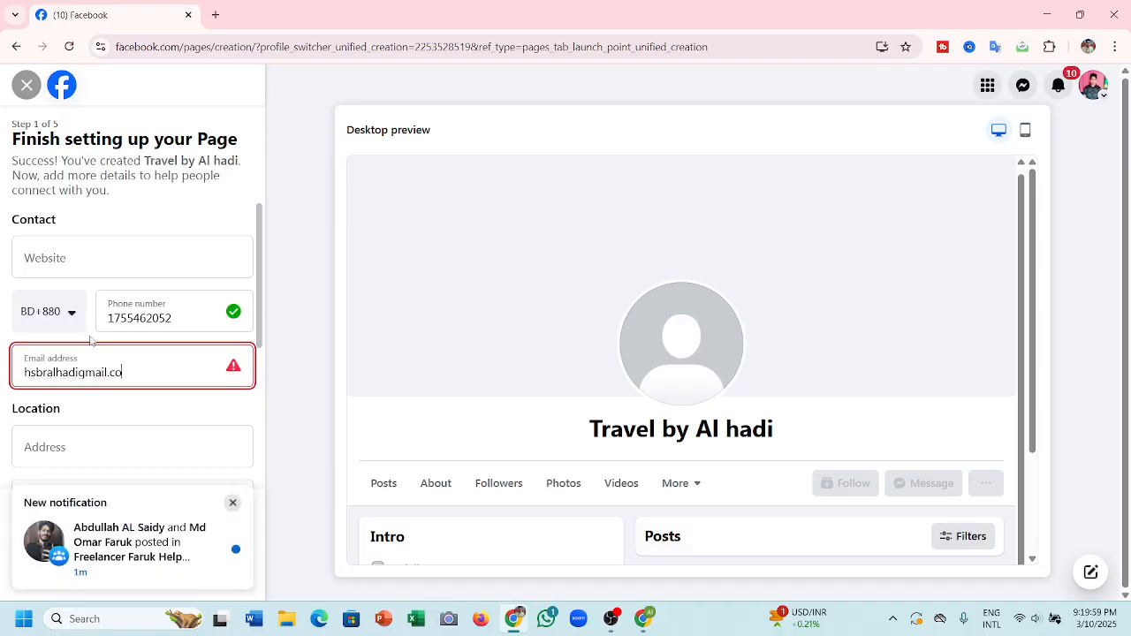
- Erase the mistyped e-mail and retype the correct Gmail address in full
click(110, 459)
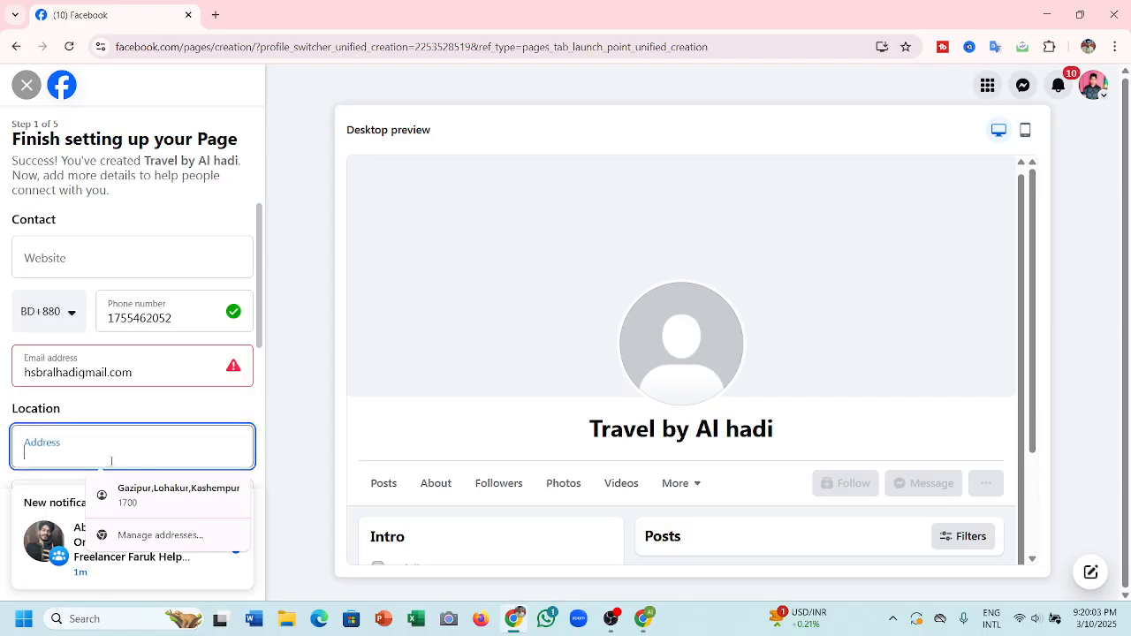
click(133, 397)
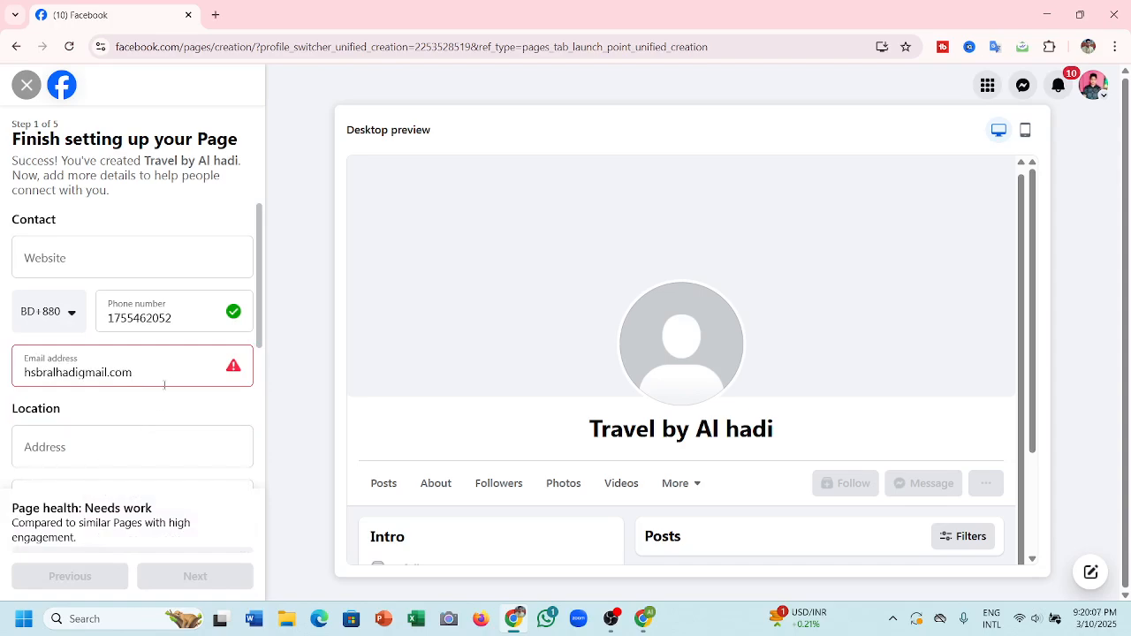
click(169, 377)
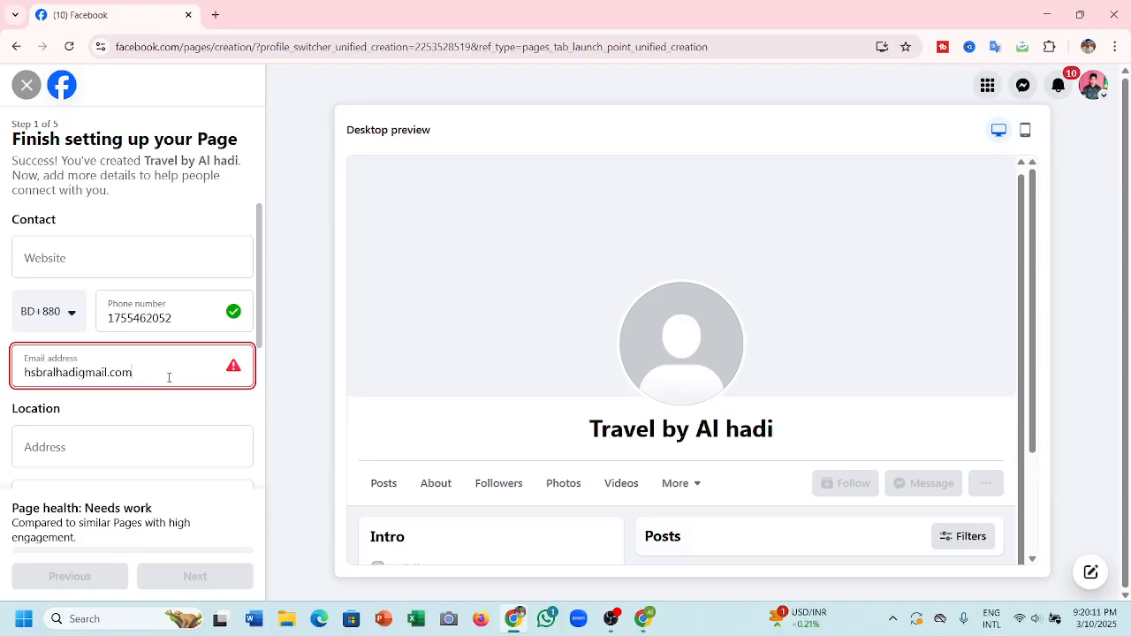
key(BackSpace)
key(BackSpace)
key(BackSpace)
key(BackSpace)
key(BackSpace)
key(BackSpace)
key(BackSpace)
key(BackSpace)
key(BackSpace)
key(BackSpace)
key(BackSpace)
key(BackSpace)
key(BackSpace)
key(BackSpace)
key(BackSpace)
key(BackSpace)
key(BackSpace)
key(BackSpace)
key(BackSpace)
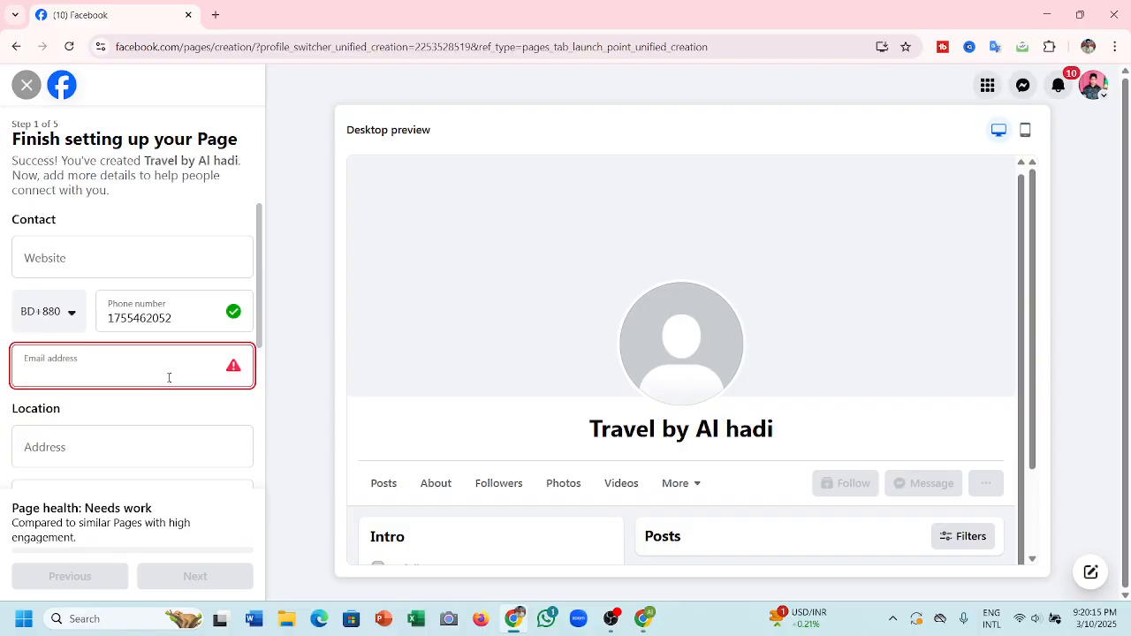
click(155, 456)
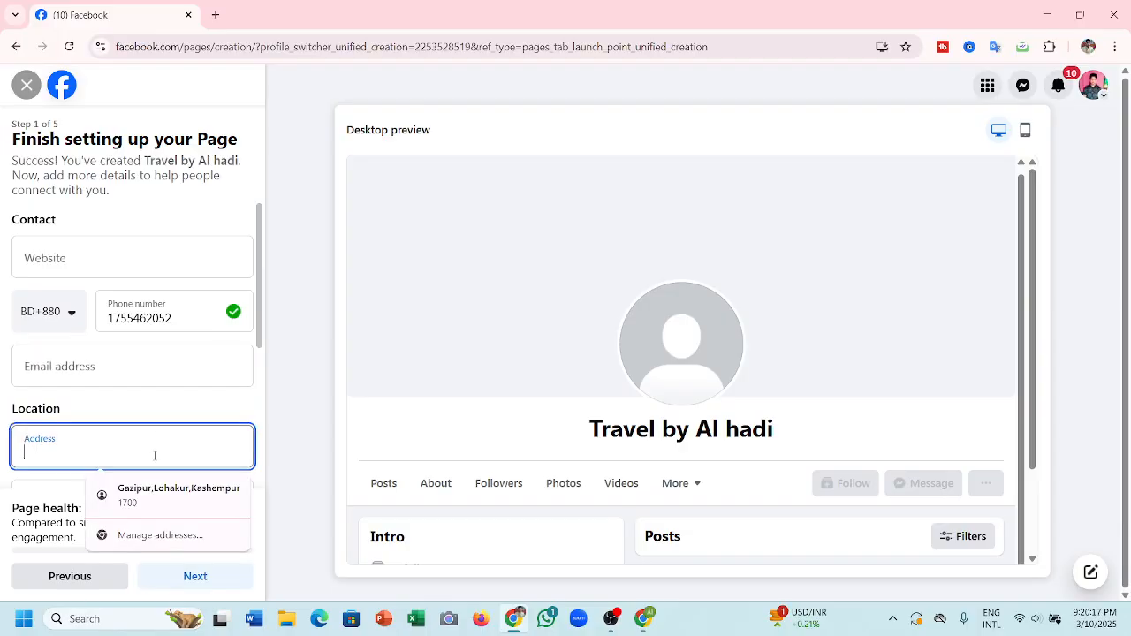
click(115, 371)
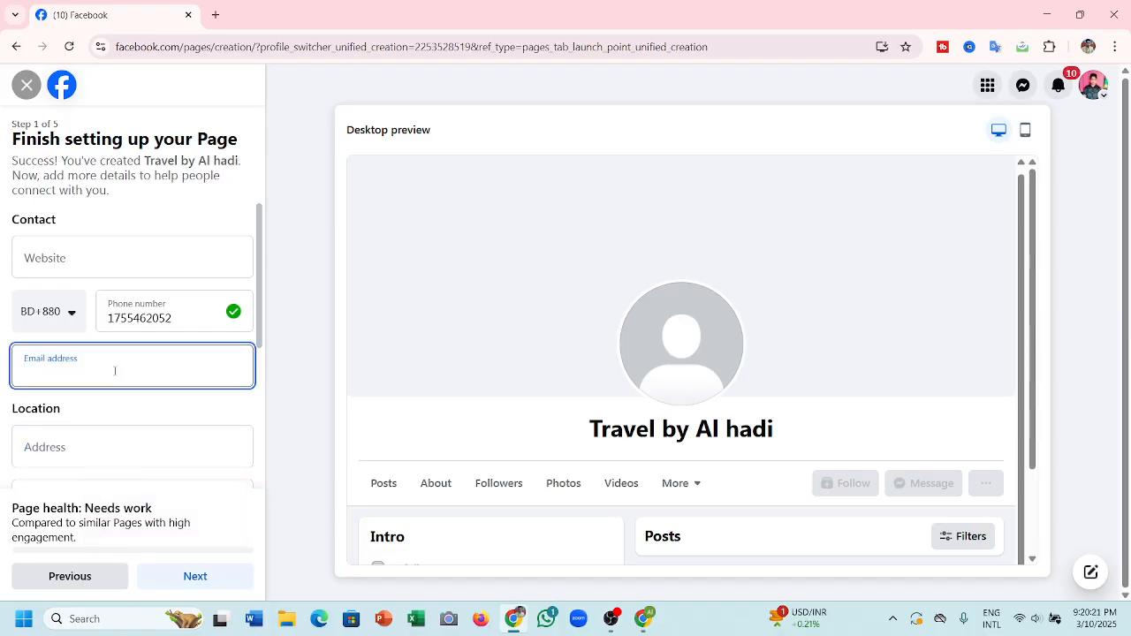
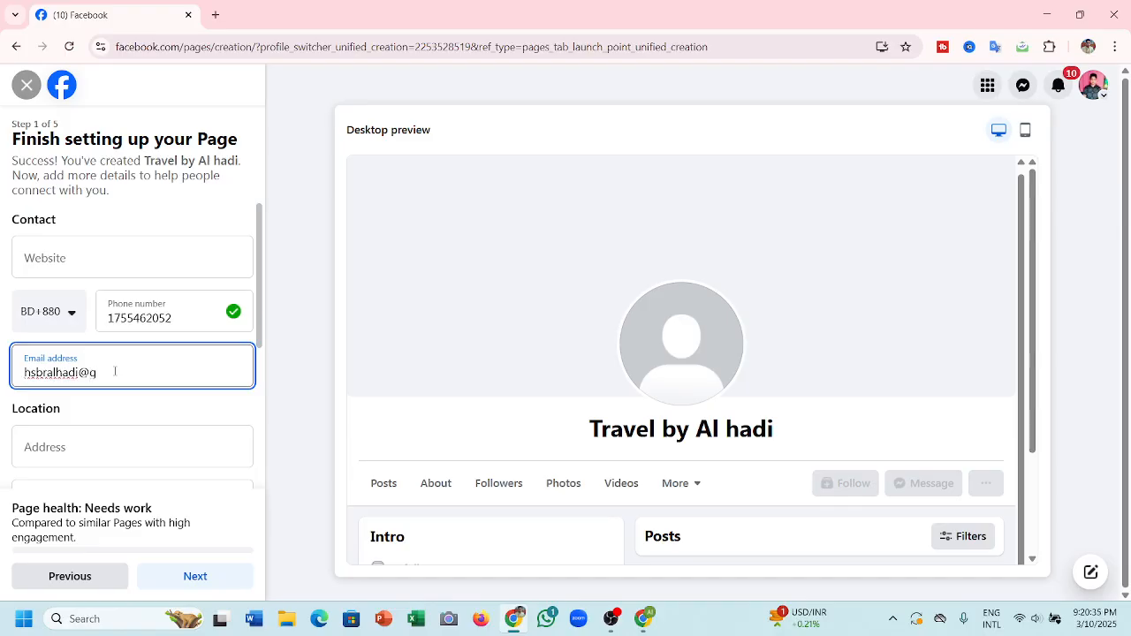
- Fill the address from the saved suggestion, set location Gazipur, Dhaka, Bangladesh, and continue
click(158, 431)
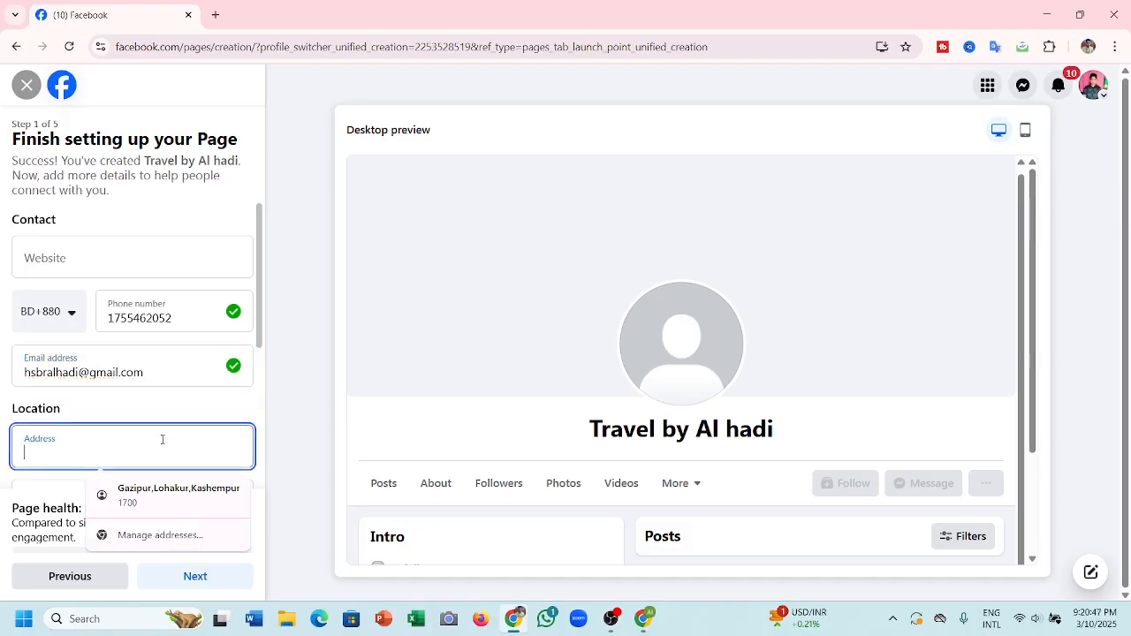
click(191, 506)
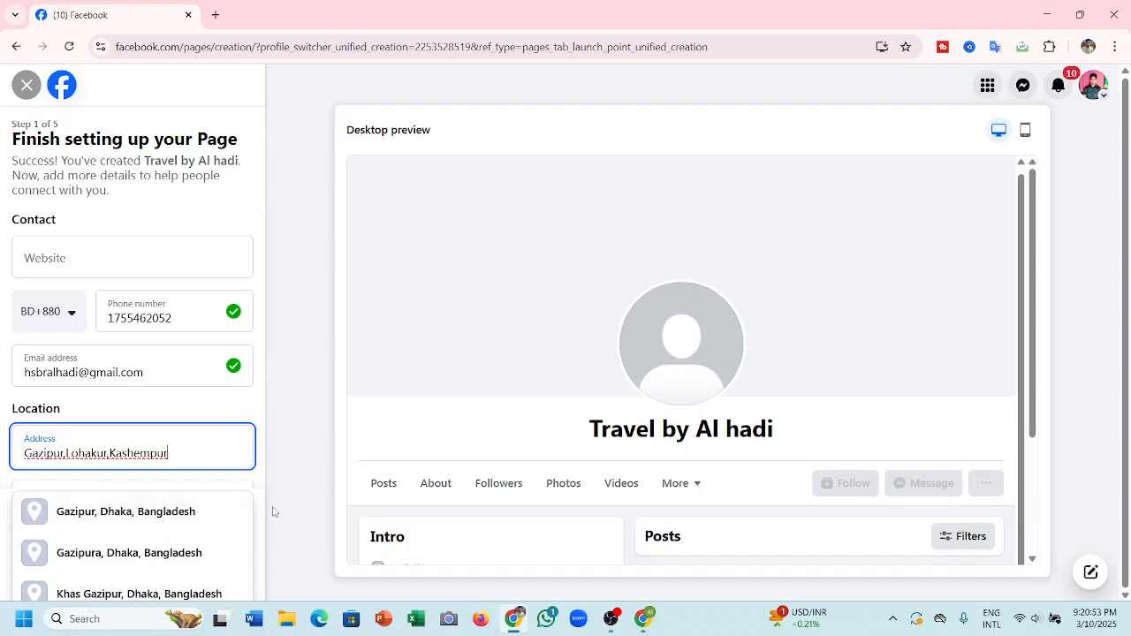
click(199, 518)
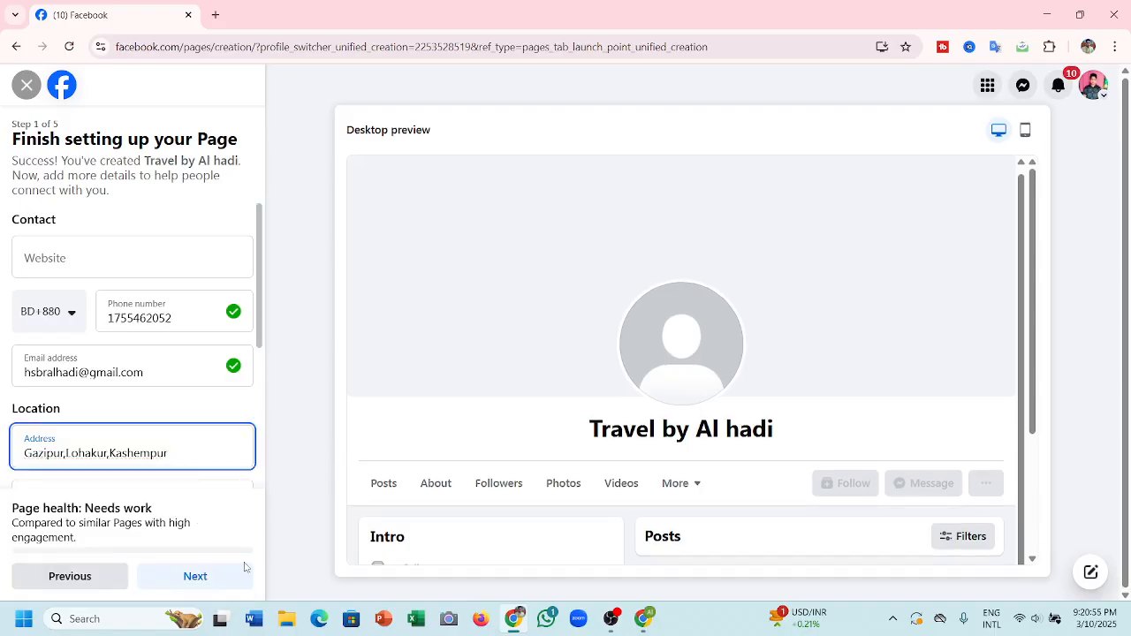
click(212, 577)
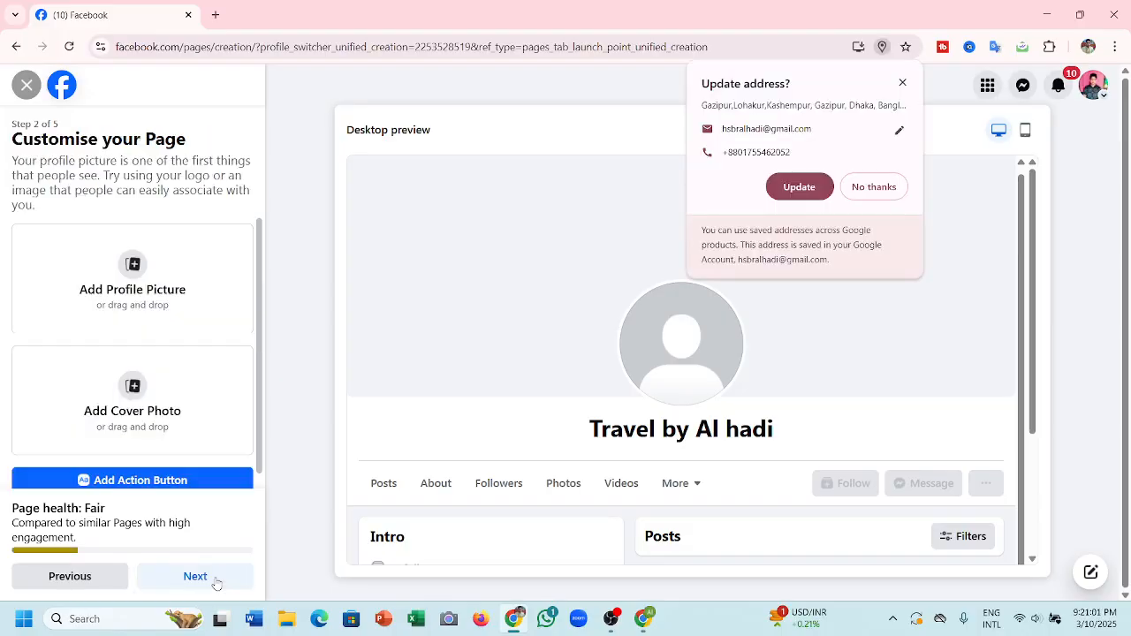
- Upload the 'download' logo JPEG from Downloads as the Travel by Al hadi profile picture
click(134, 265)
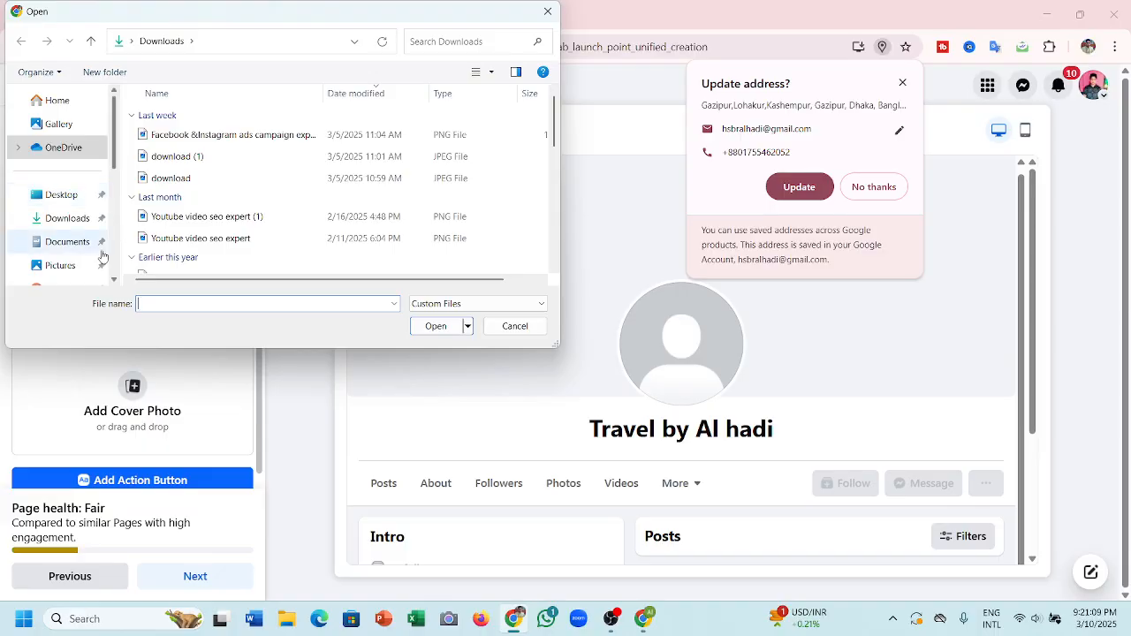
scroll(182, 219, down, 5)
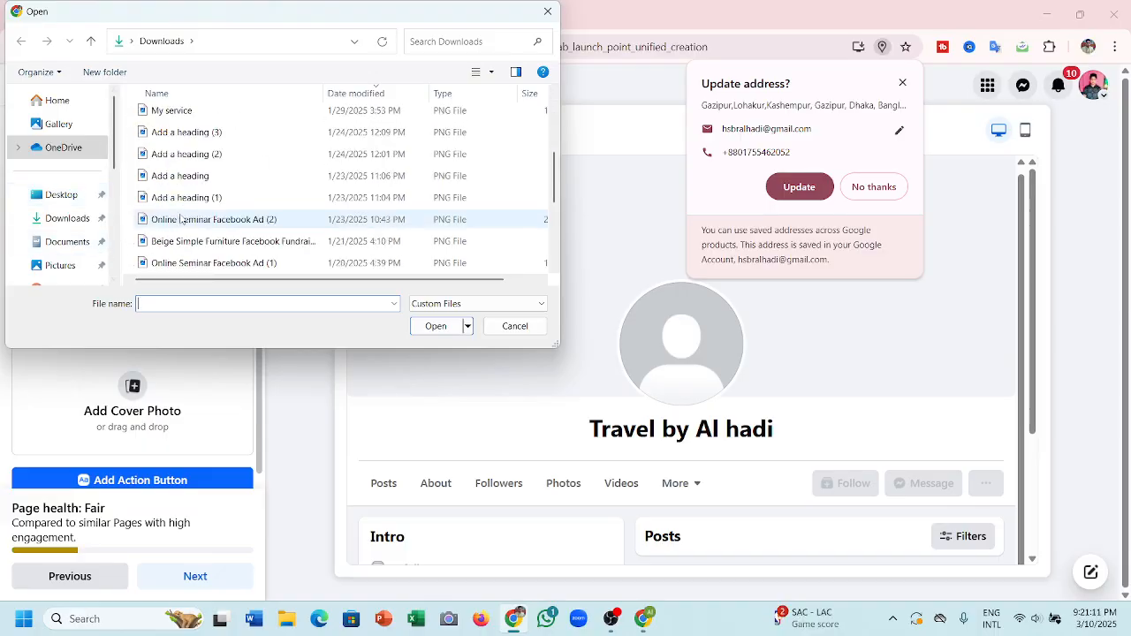
scroll(181, 219, up, 5)
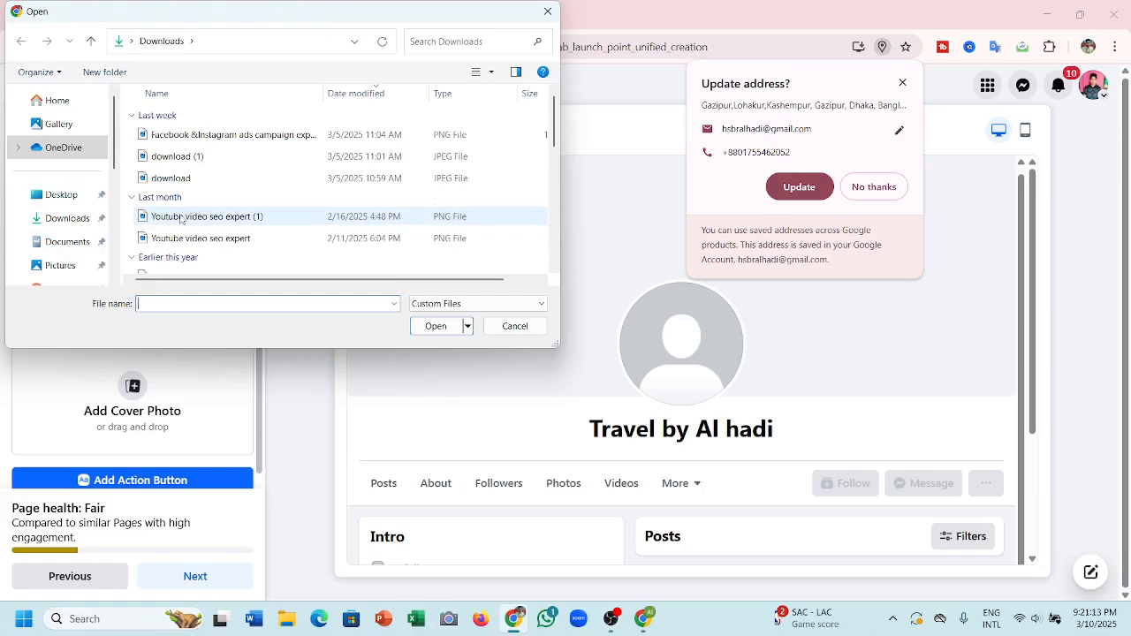
scroll(181, 219, down, 1)
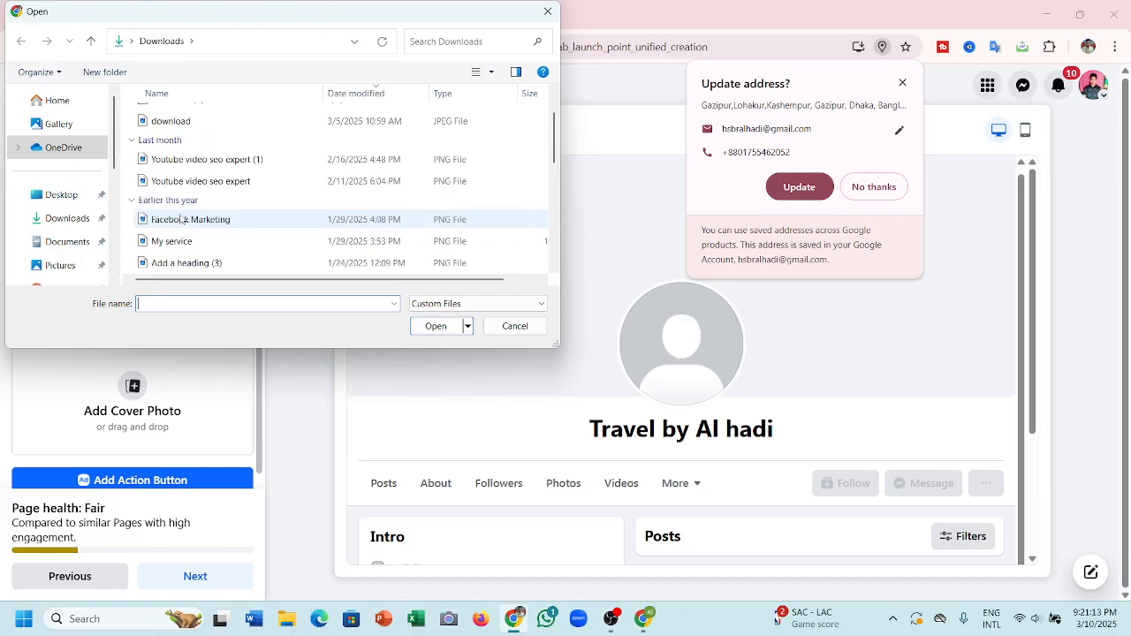
click(187, 126)
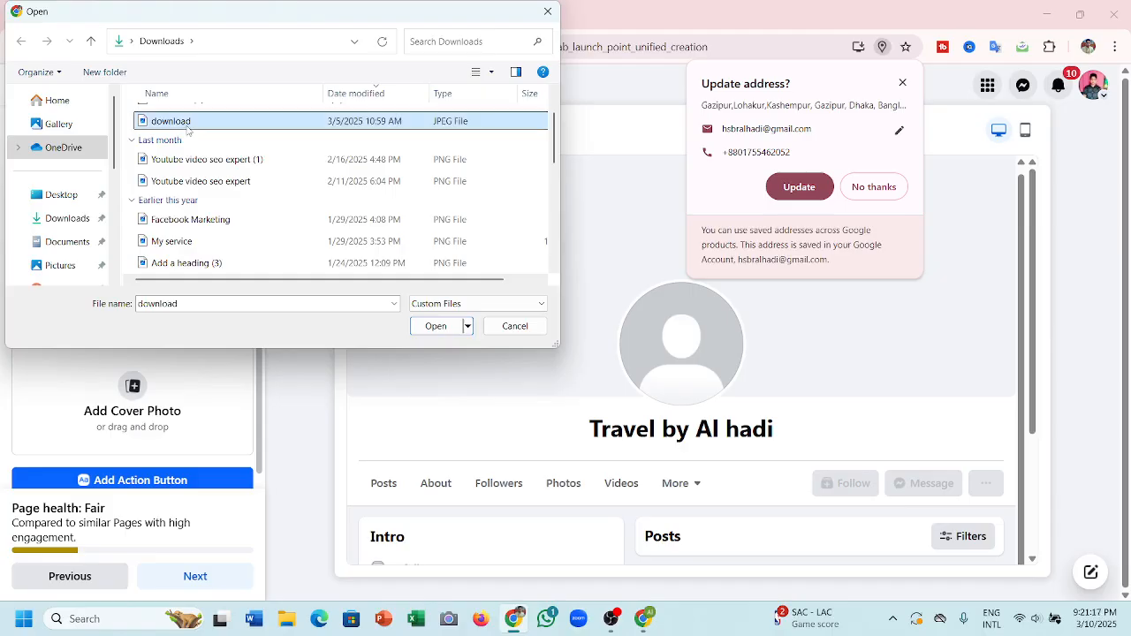
click(435, 326)
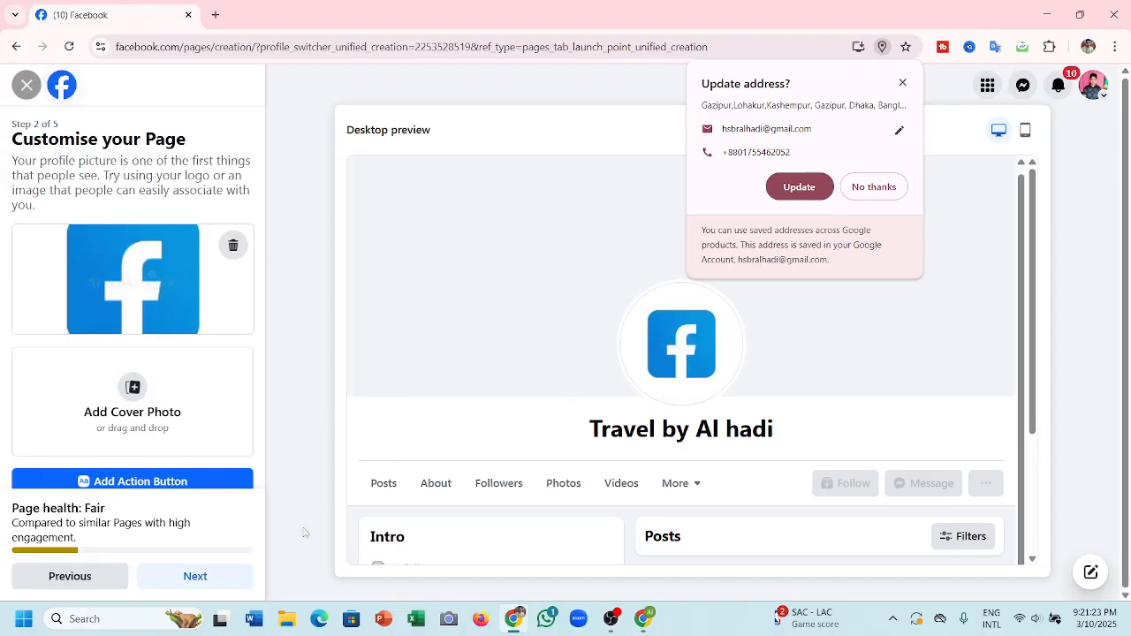
click(141, 413)
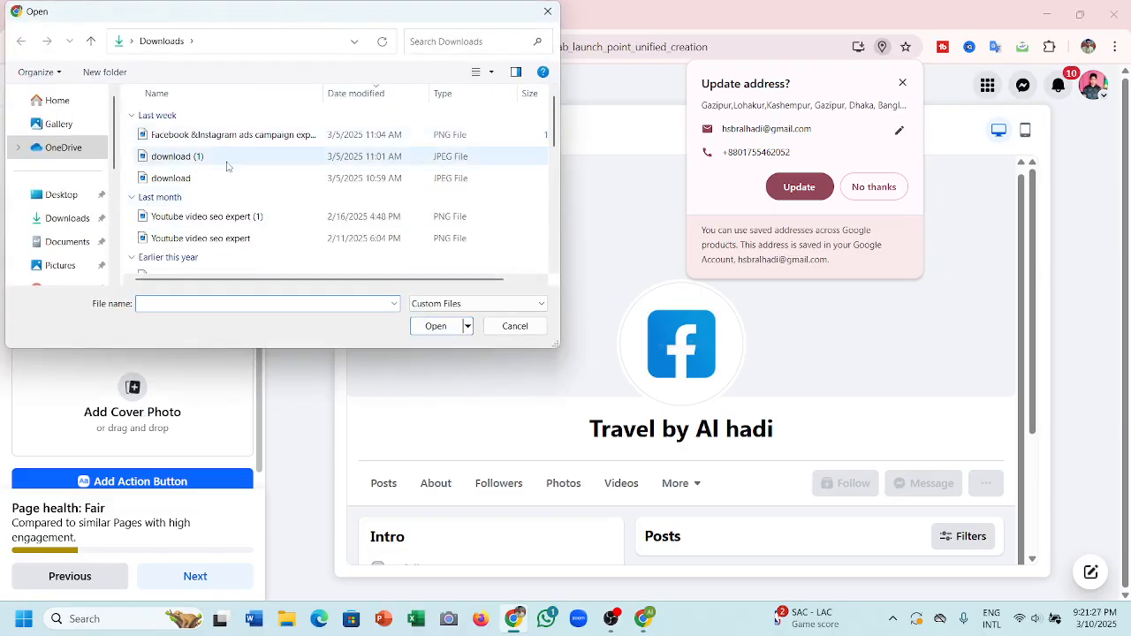
- Set the WhatsApp Image JPG from Downloads as the cover photo and dismiss the address prompt
scroll(223, 186, down, 2)
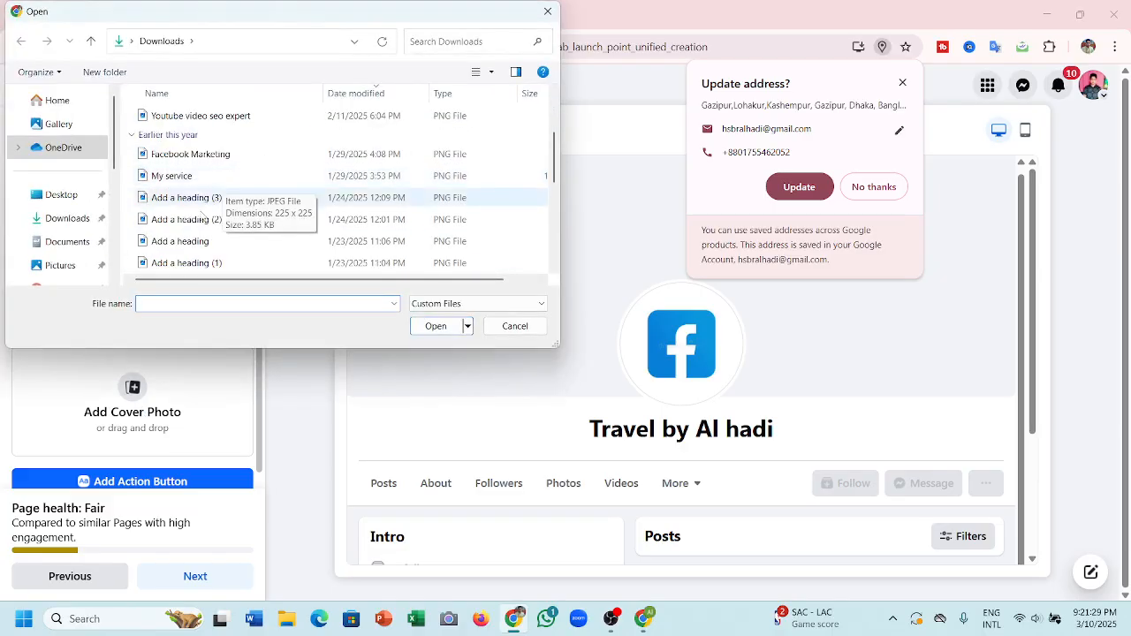
scroll(201, 255, up, 1)
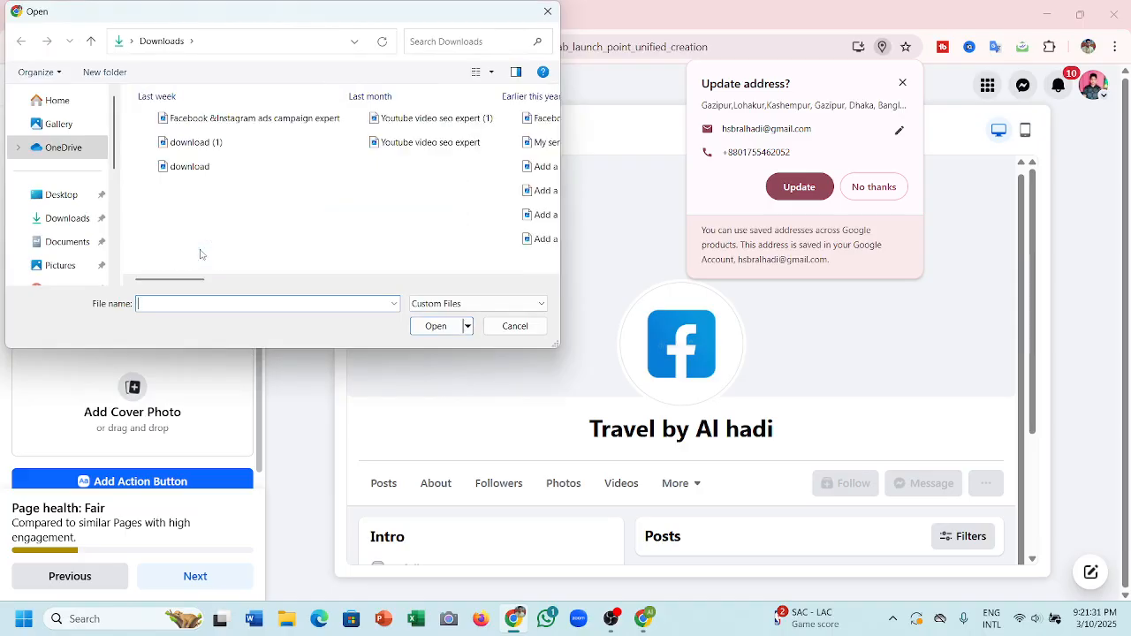
scroll(201, 254, up, 1)
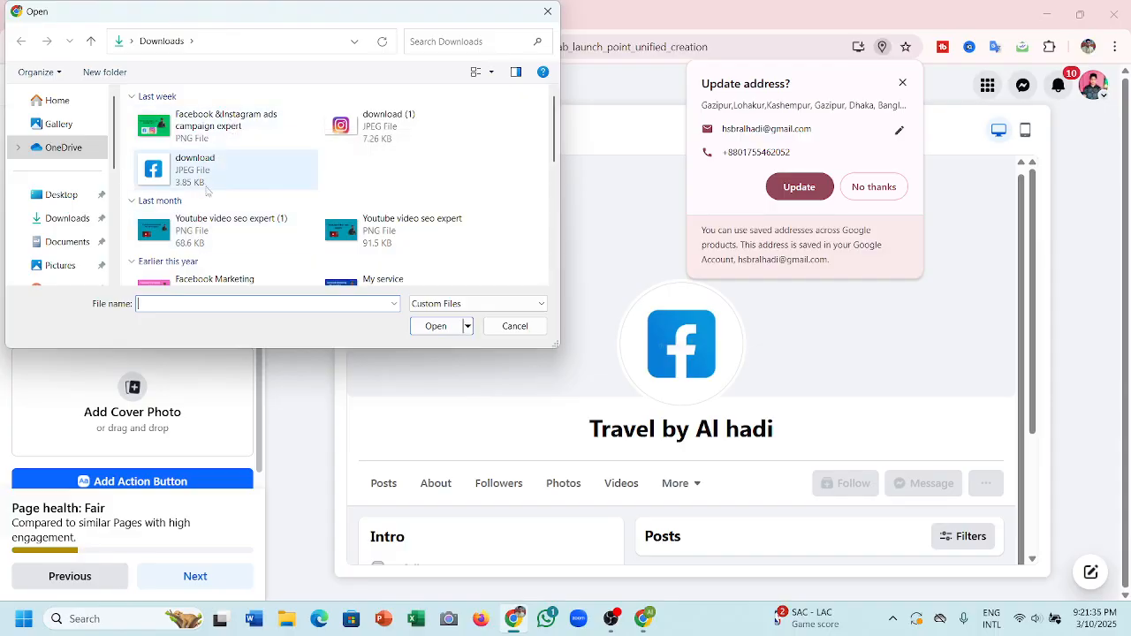
scroll(311, 241, down, 5)
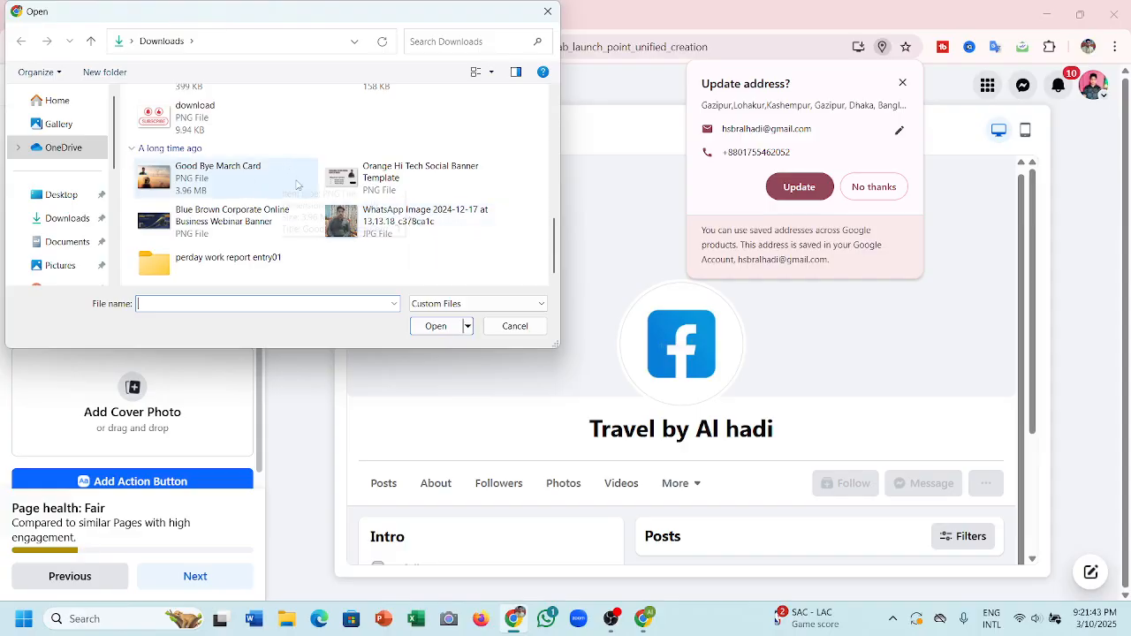
click(375, 223)
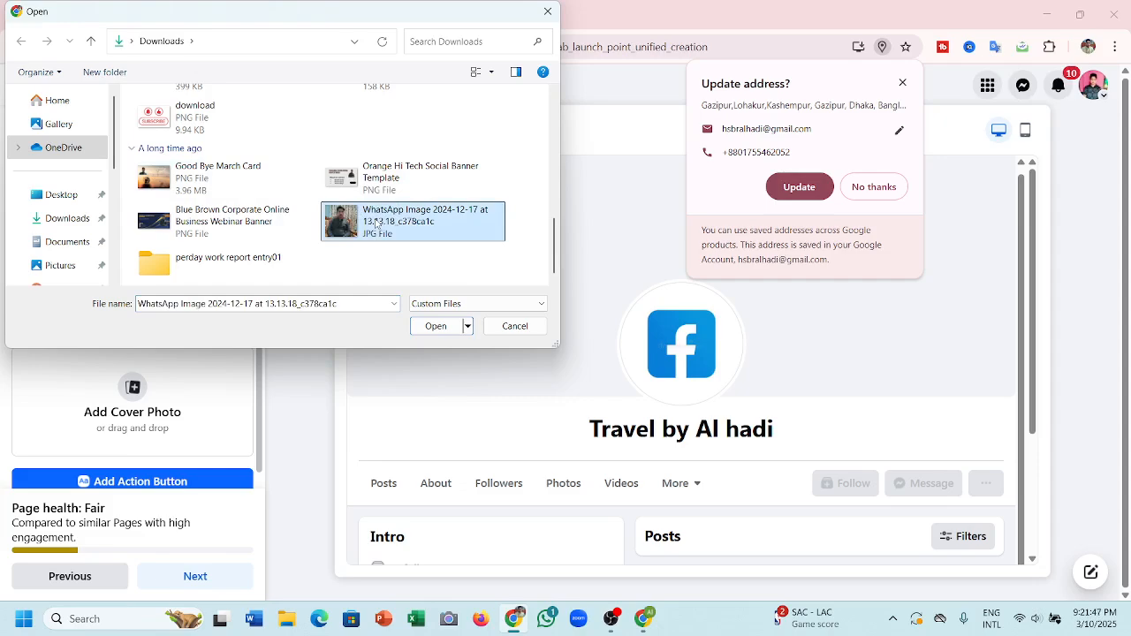
click(412, 222)
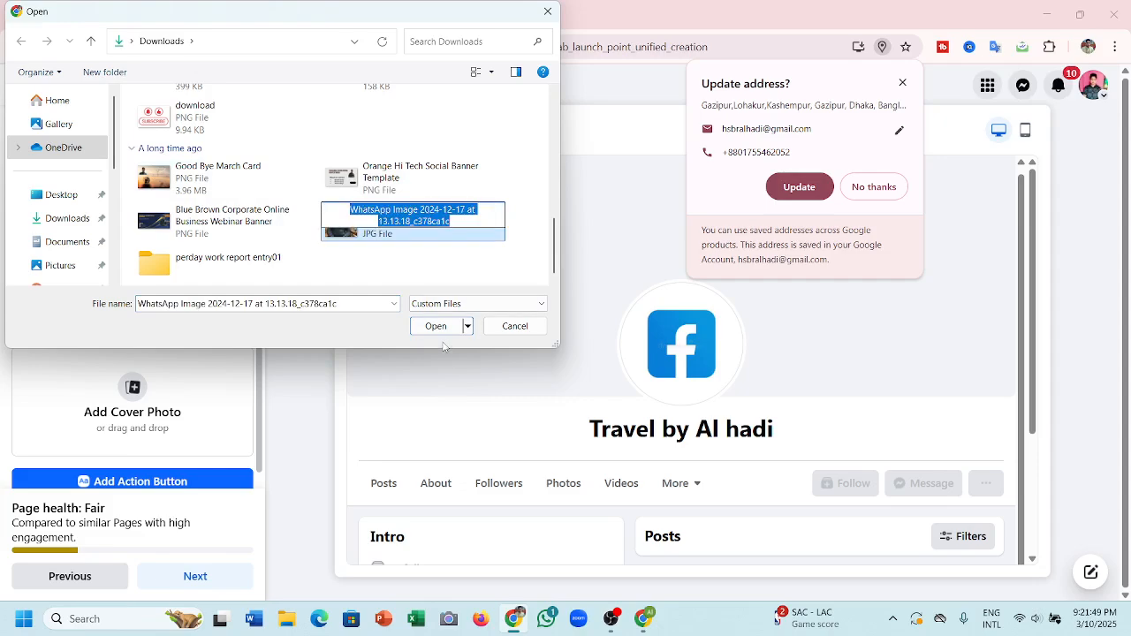
click(442, 326)
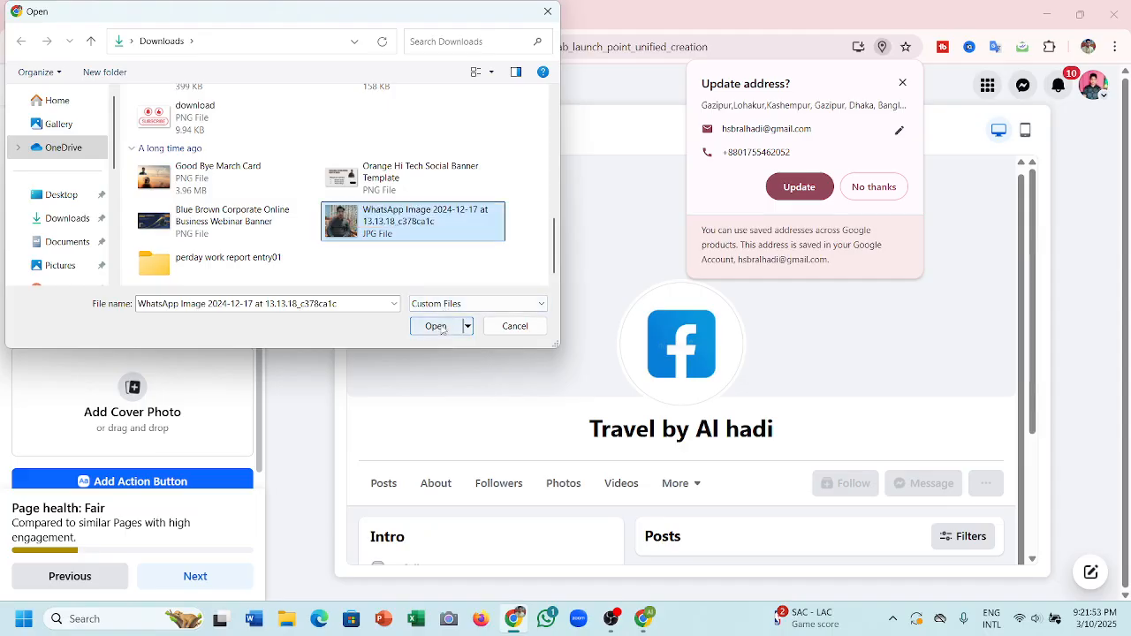
click(441, 326)
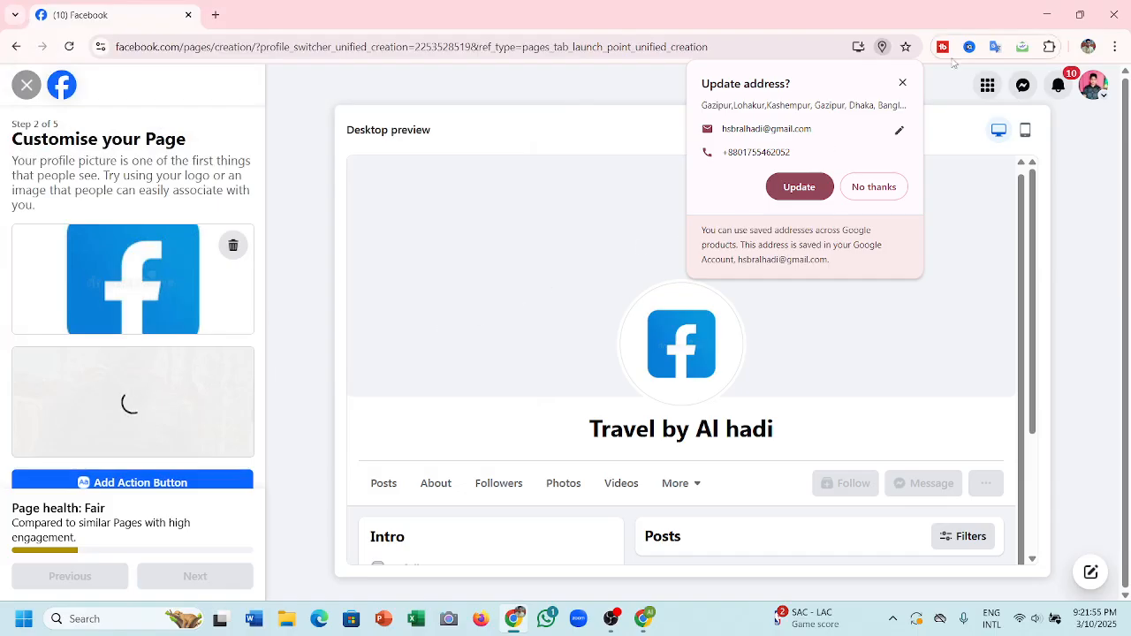
click(901, 82)
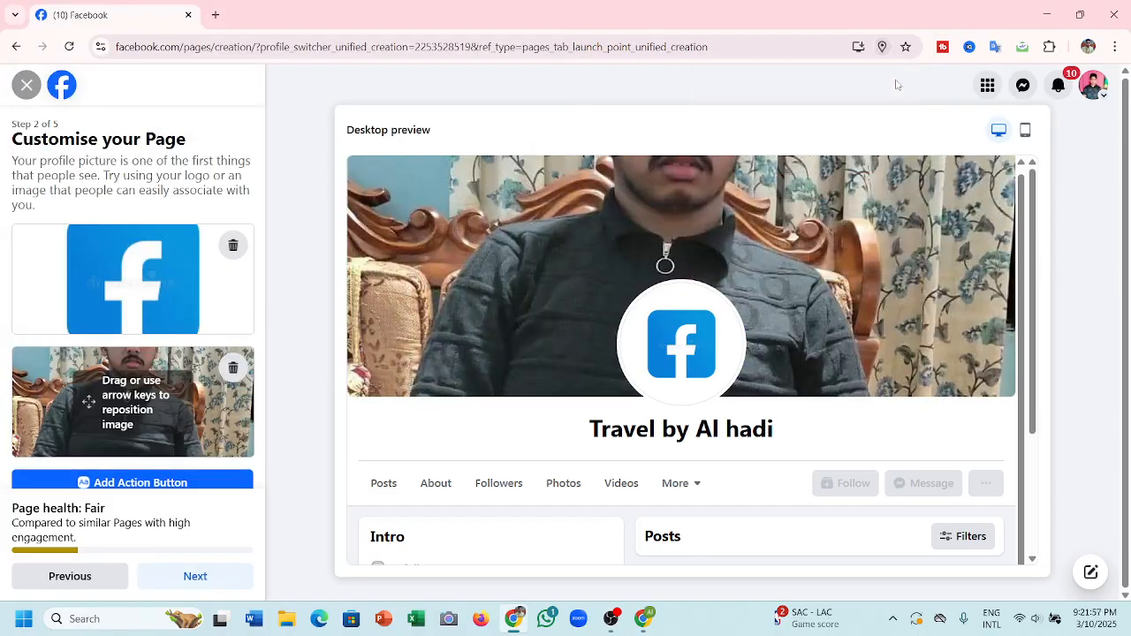
scroll(602, 522, down, 2)
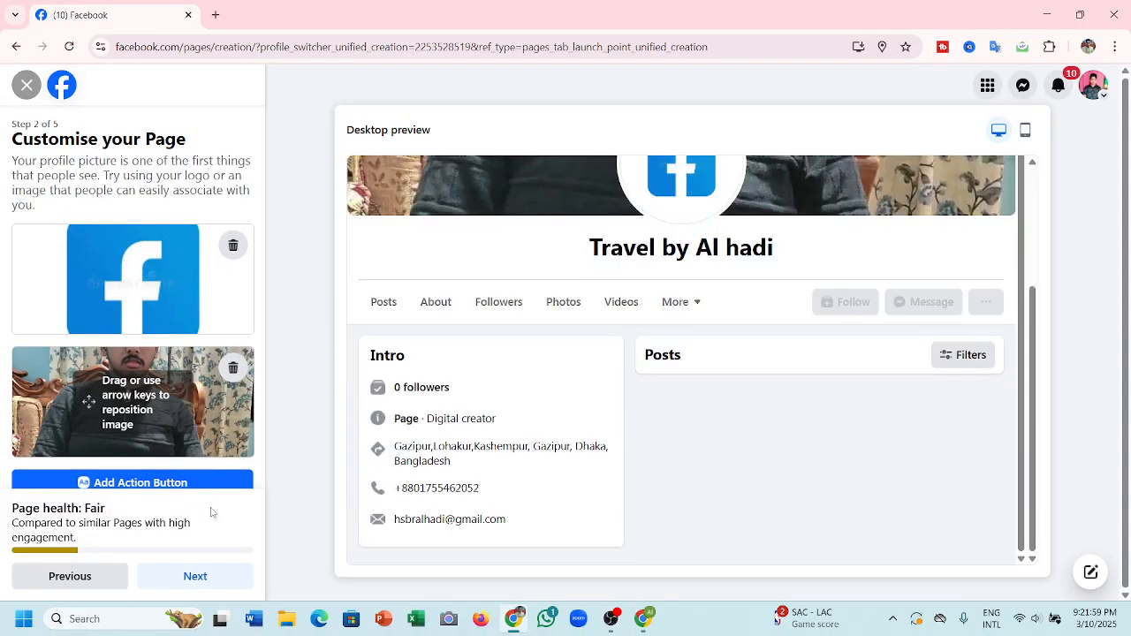
- Save the customisation, skip WhatsApp and friend invites, finish step 5, then return to OBS Studio
click(210, 577)
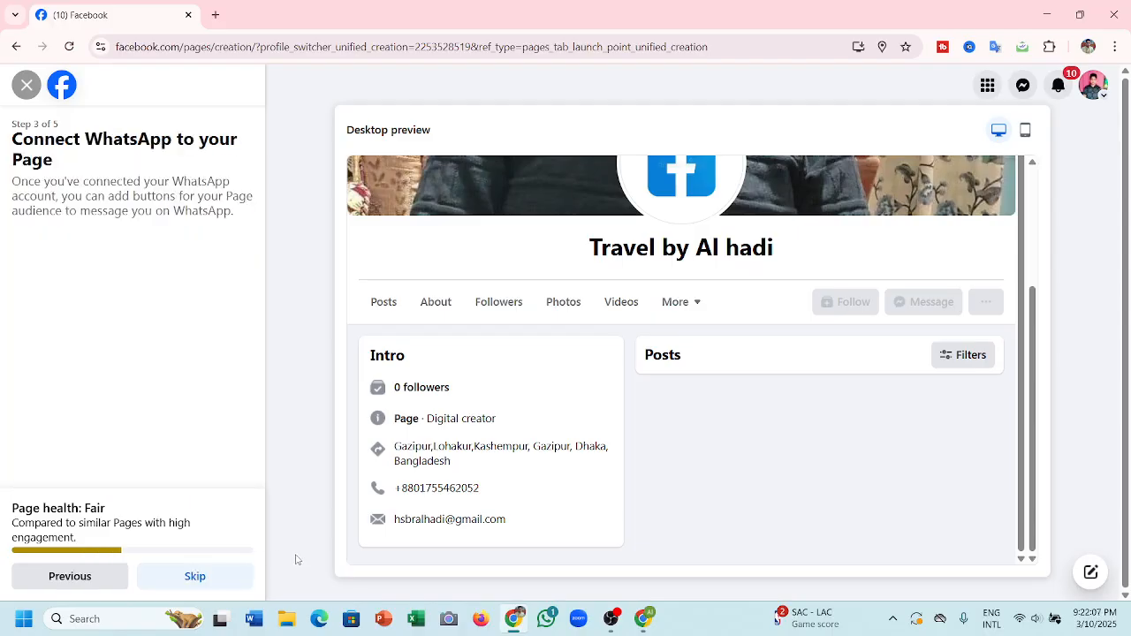
click(204, 585)
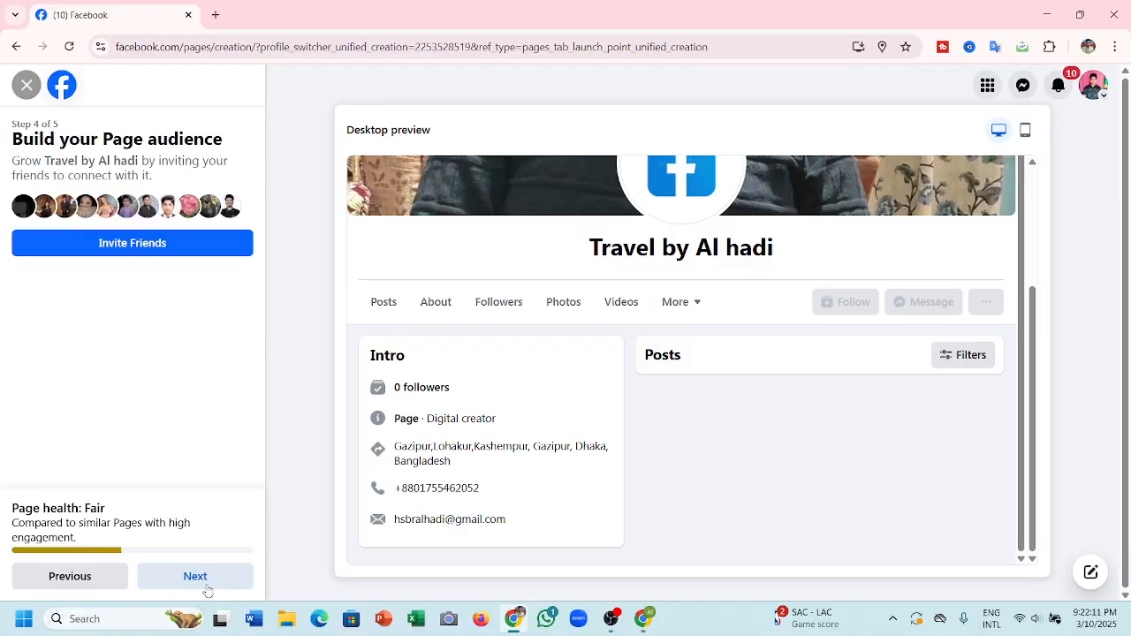
click(203, 580)
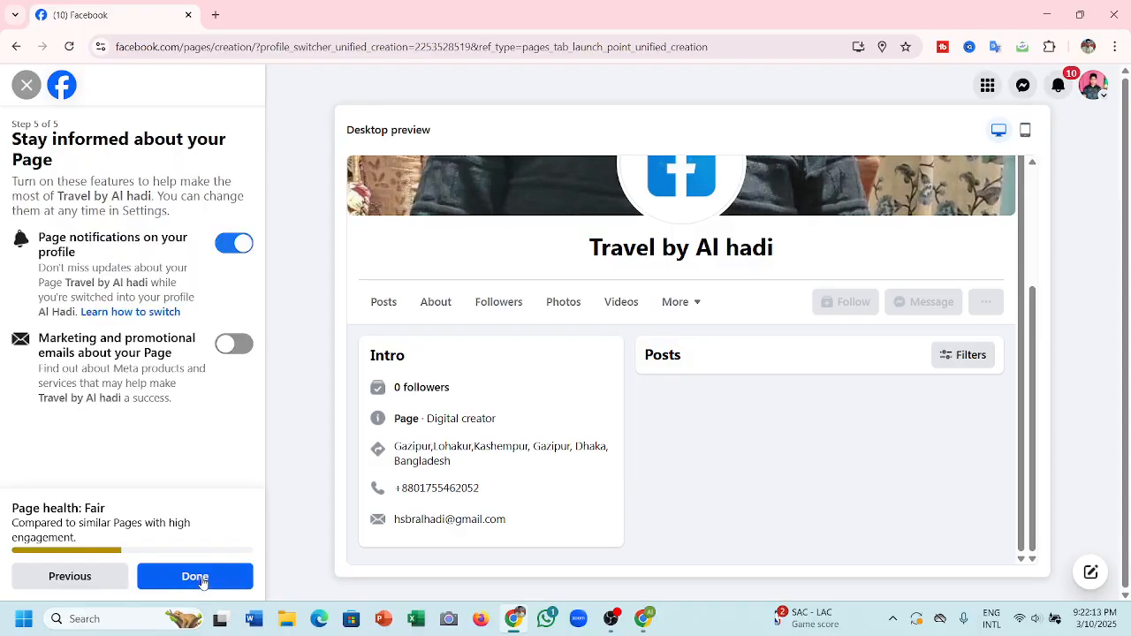
click(211, 581)
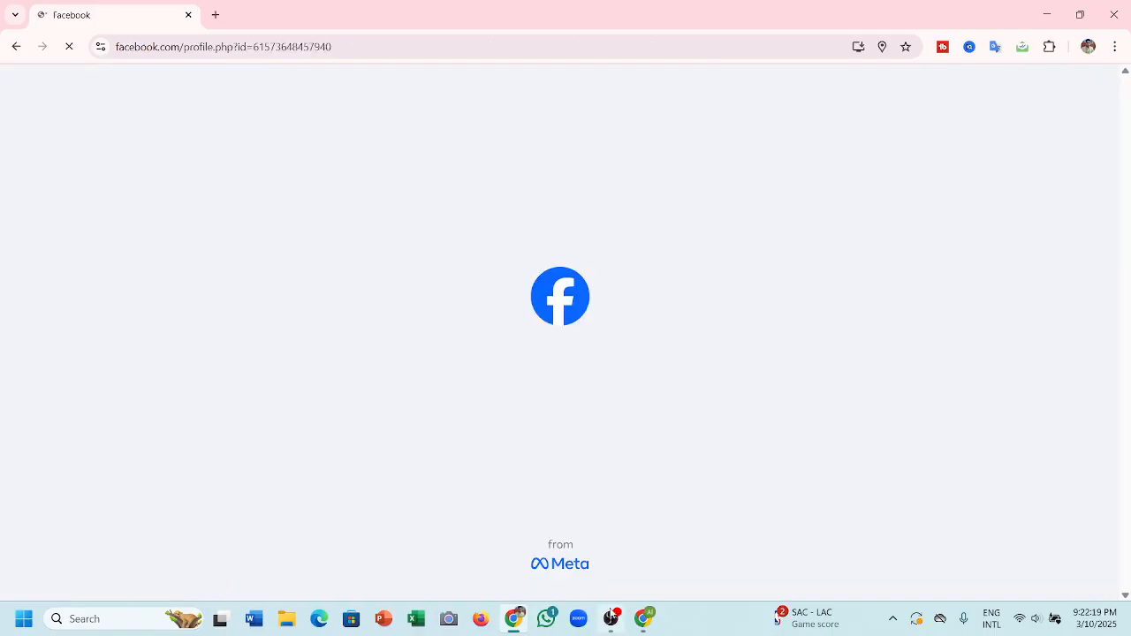
click(610, 619)
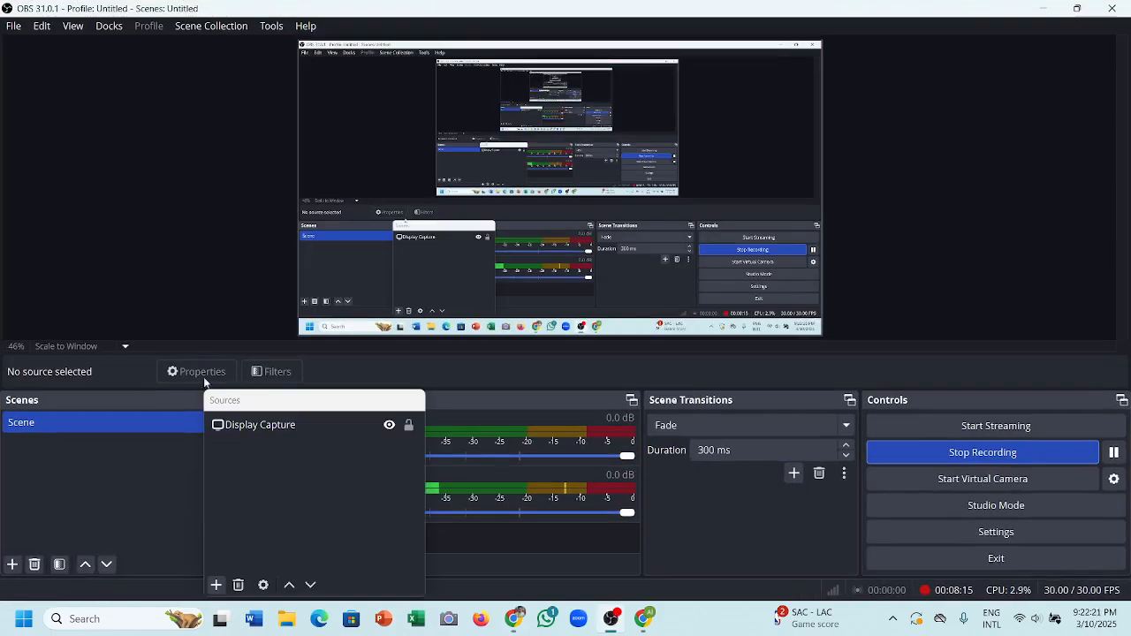